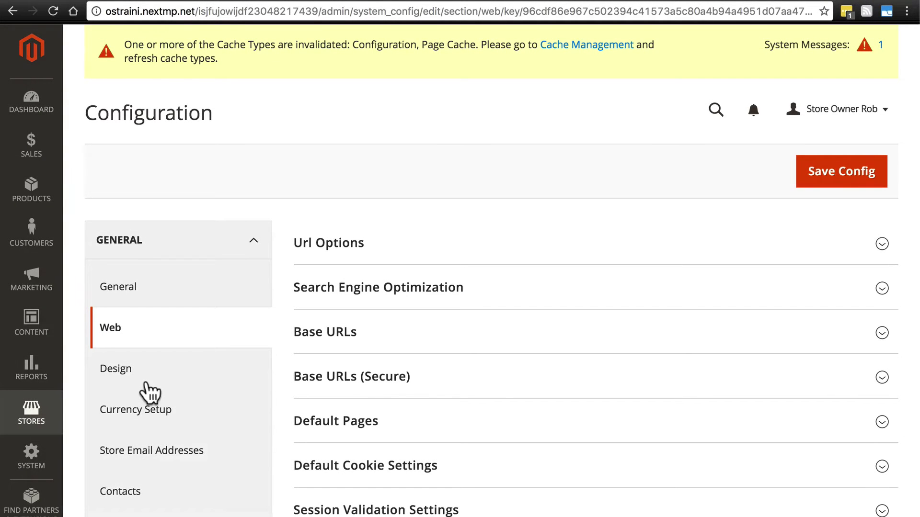
Step: Expand Url Options to review Add Store Code to Urls, set to No by system value
scroll(508, 165, "down", 1)
scroll(508, 164, "down", 3)
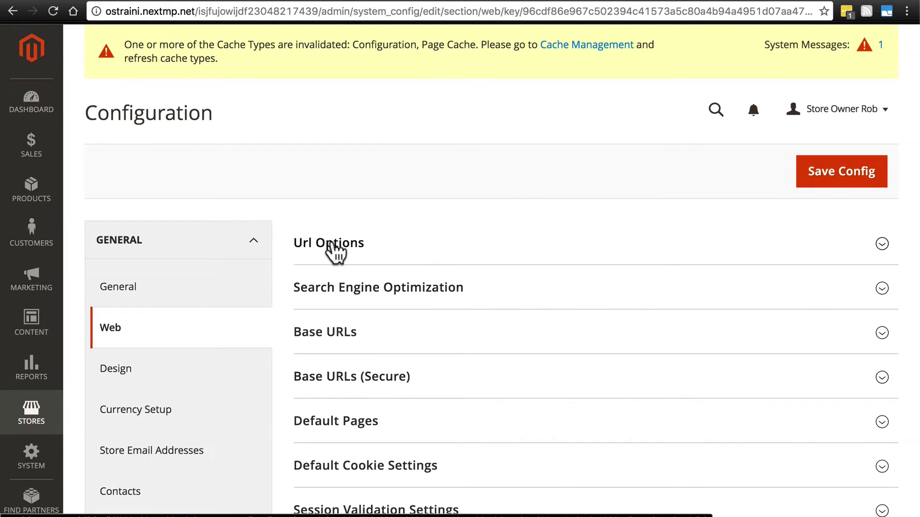
left_click(409, 253)
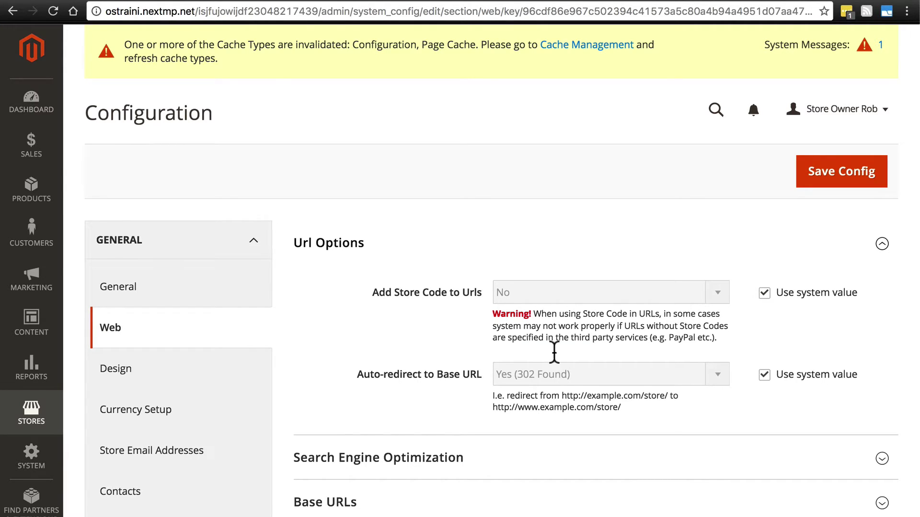
scroll(630, 400, "down", 2)
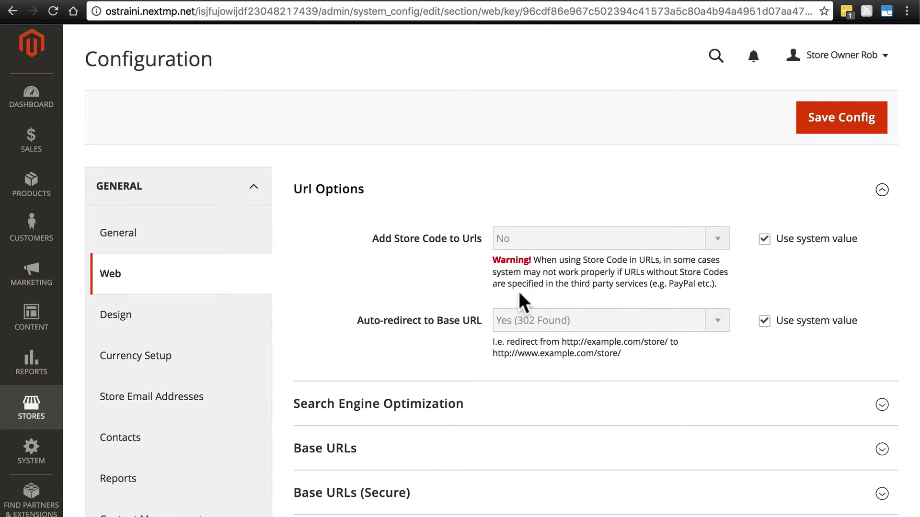
scroll(524, 229, "down", 3)
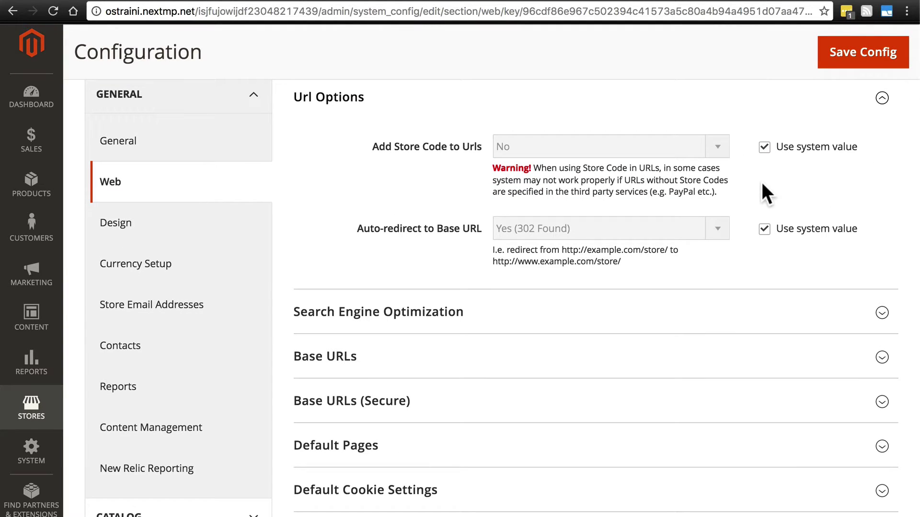
Step: Expand Search Engine Optimization and leave Use Web Server Rewrites on the system value Yes
left_click(474, 318)
scroll(406, 259, "down", 2)
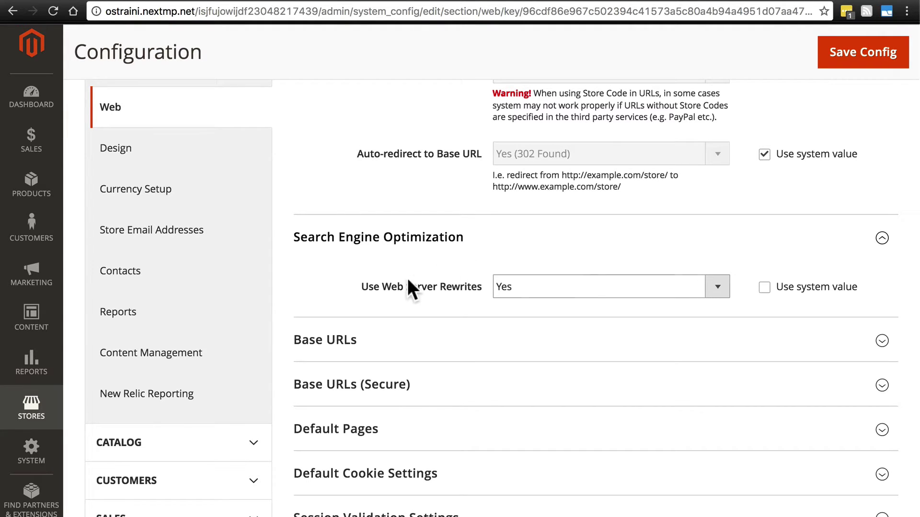
left_click(764, 289)
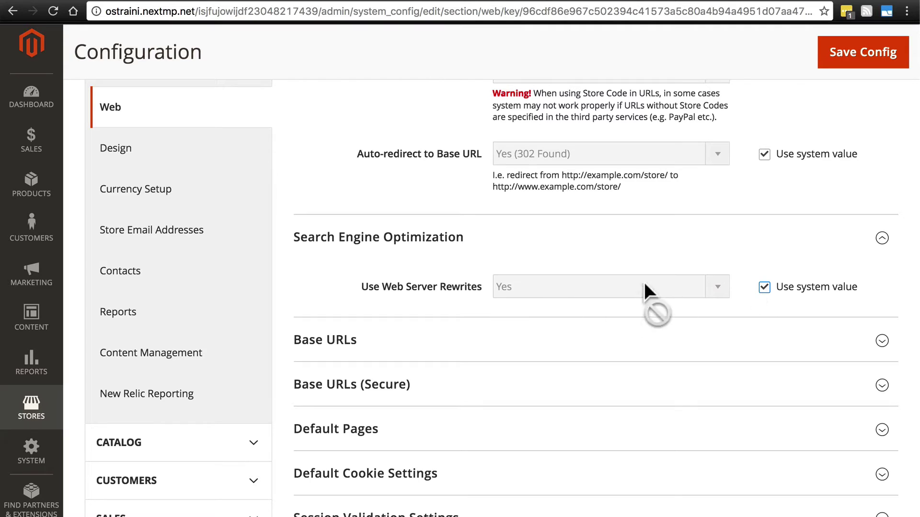
left_click(765, 291)
left_click(765, 289)
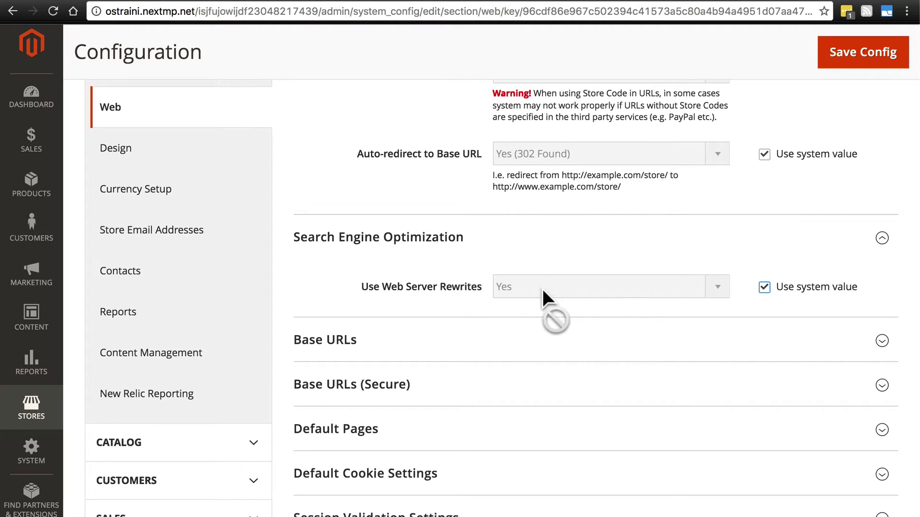
scroll(382, 263, "down", 2)
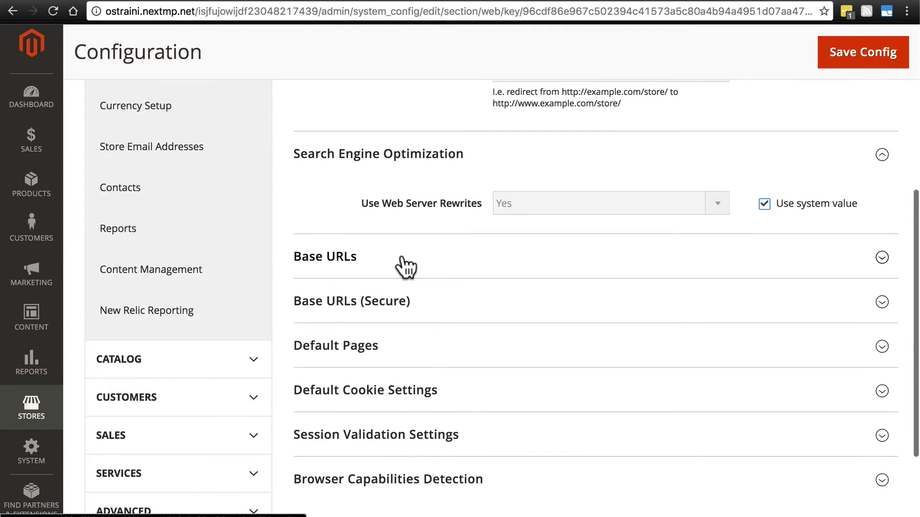
Step: Expand Base URLs to review the store's base URL and the empty static and media URLs
left_click(406, 268)
scroll(431, 259, "down", 2)
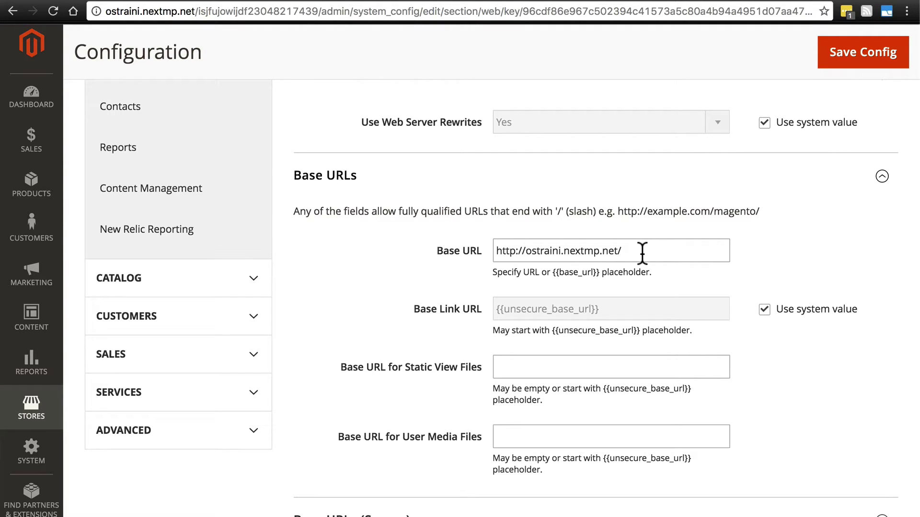
scroll(376, 247, "down", 3)
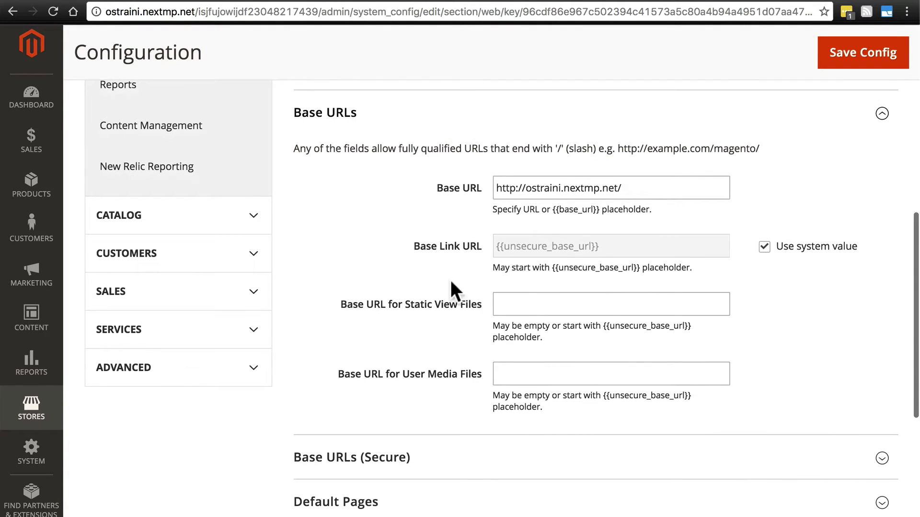
scroll(357, 206, "down", 5)
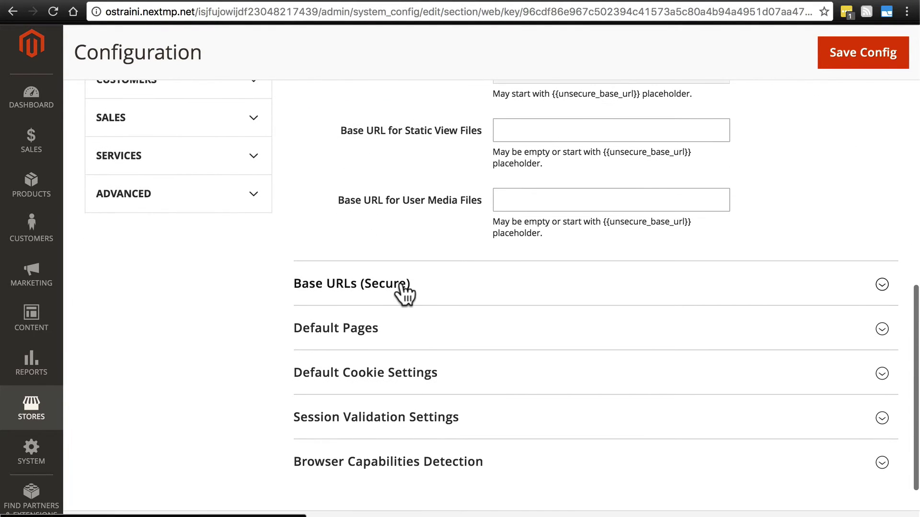
Step: Expand the Base URLs (Secure) and Default Pages sections for review
left_click(377, 287)
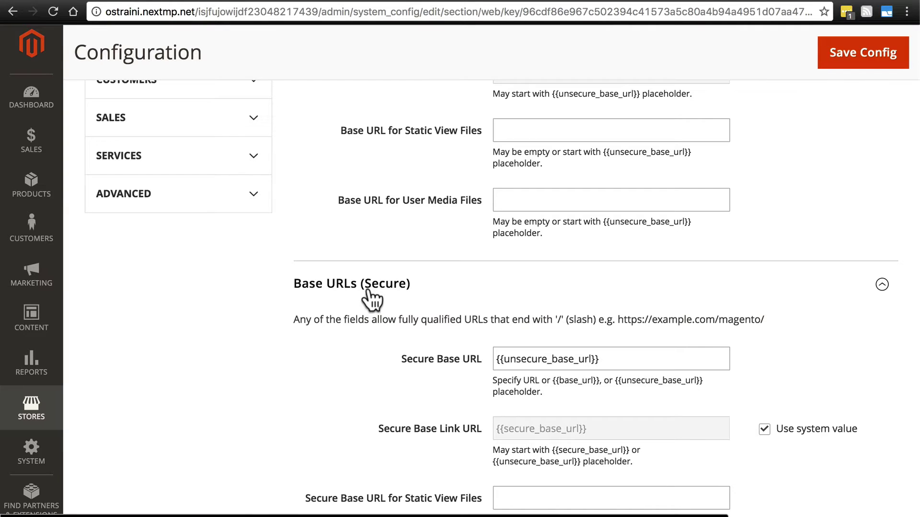
scroll(417, 358, "down", 3)
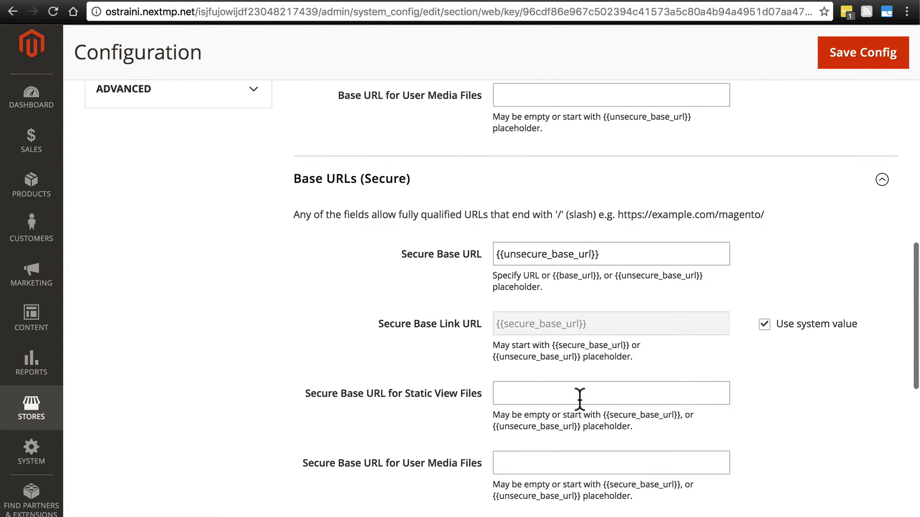
scroll(413, 261, "down", 7)
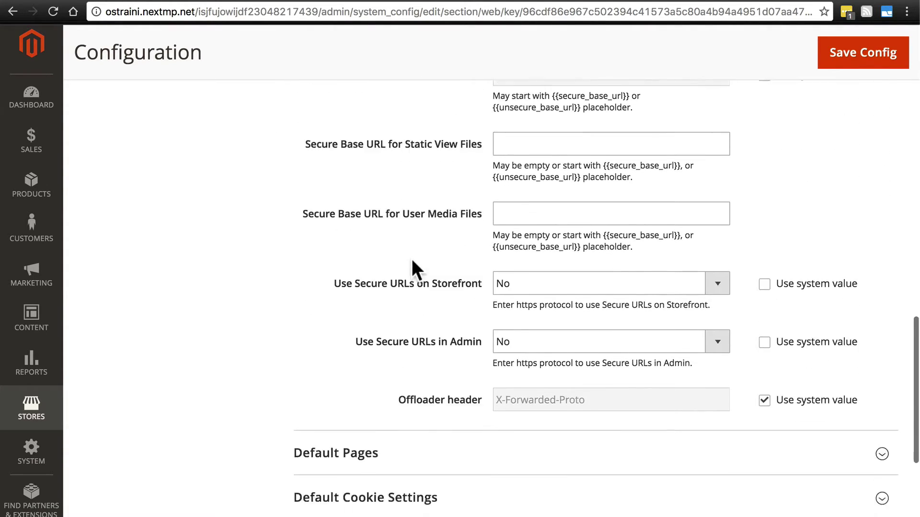
scroll(412, 259, "down", 2)
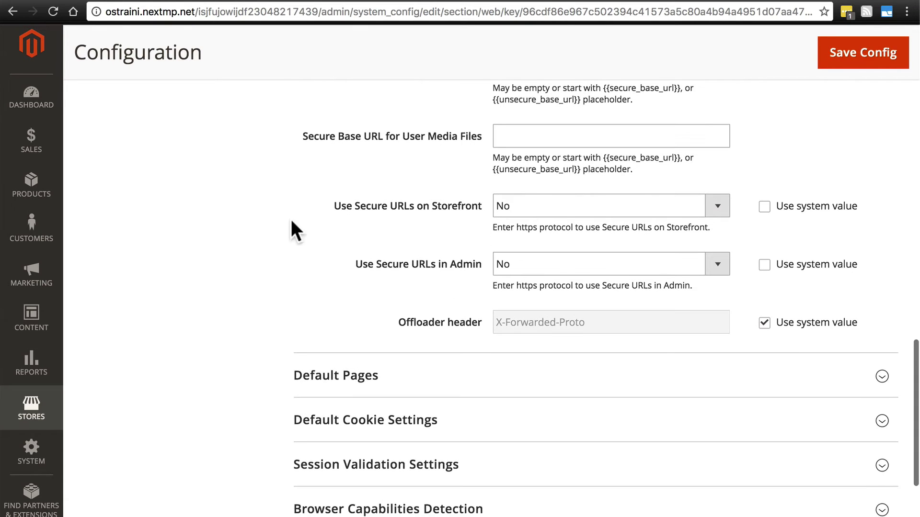
scroll(292, 222, "down", 4)
left_click(326, 250)
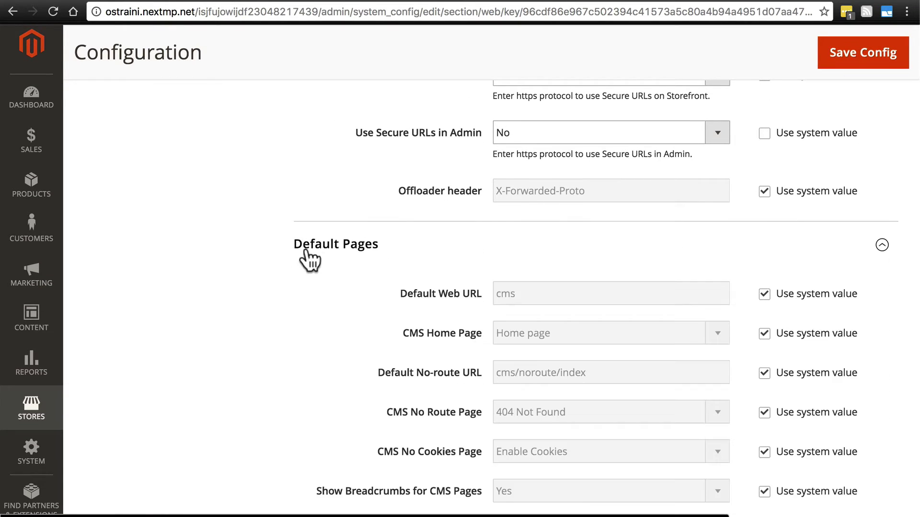
scroll(352, 267, "down", 7)
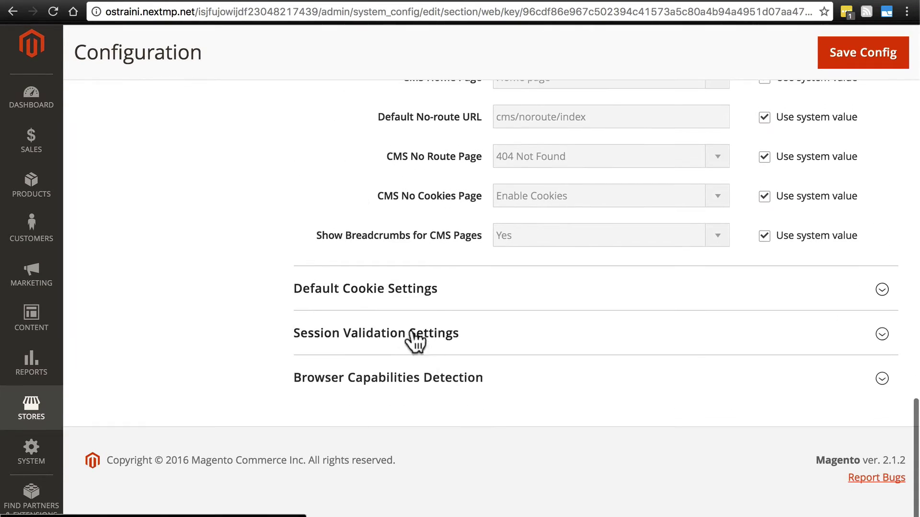
Step: Expand Default Cookie Settings, Session Validation Settings and Browser Capabilities Detection
left_click(407, 299)
scroll(329, 225, "down", 2)
scroll(329, 225, "down", 3)
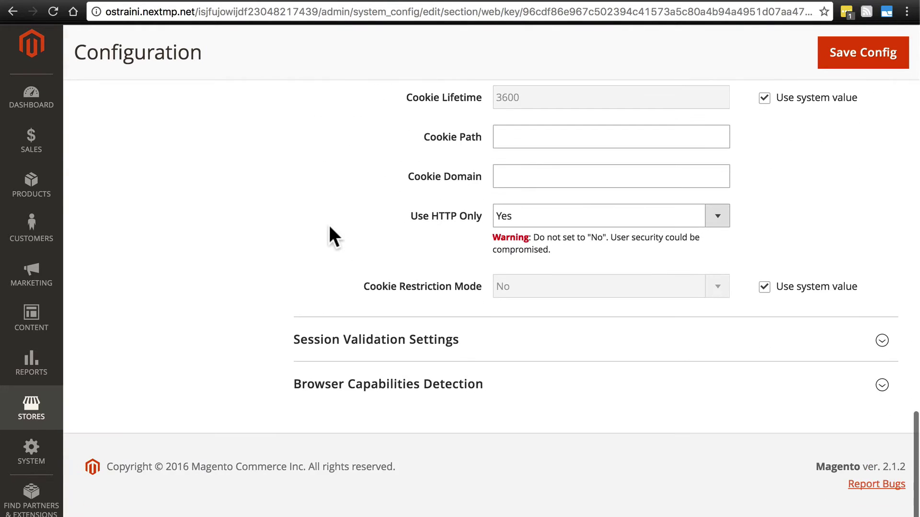
left_click(360, 348)
scroll(360, 200, "down", 2)
scroll(360, 200, "down", 3)
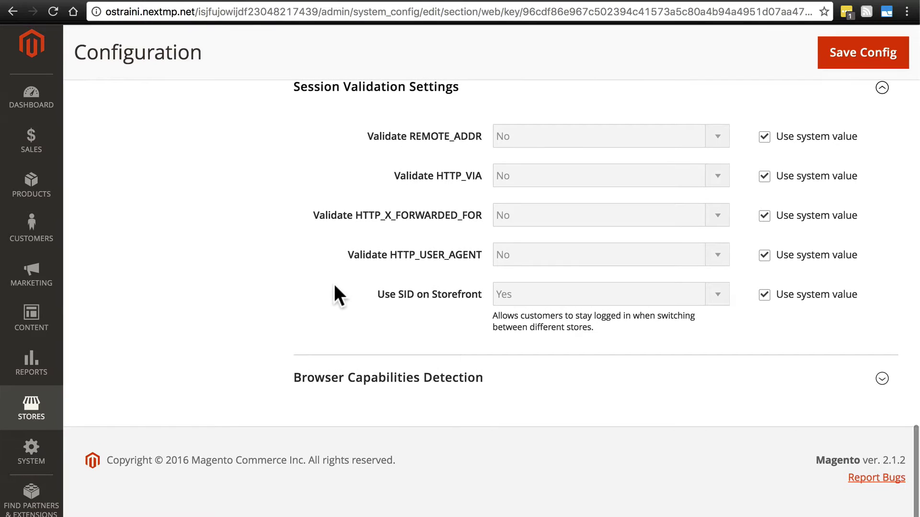
left_click(390, 383)
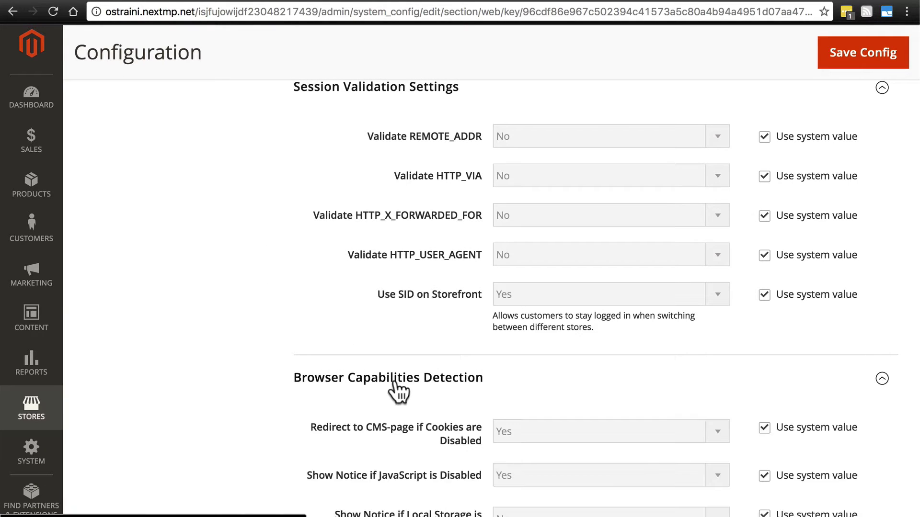
scroll(328, 264, "down", 3)
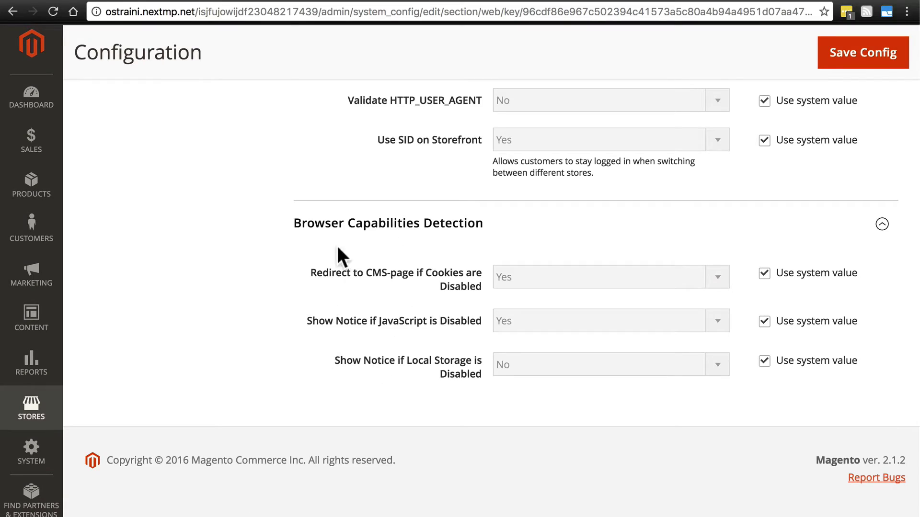
scroll(341, 268, "up", 20)
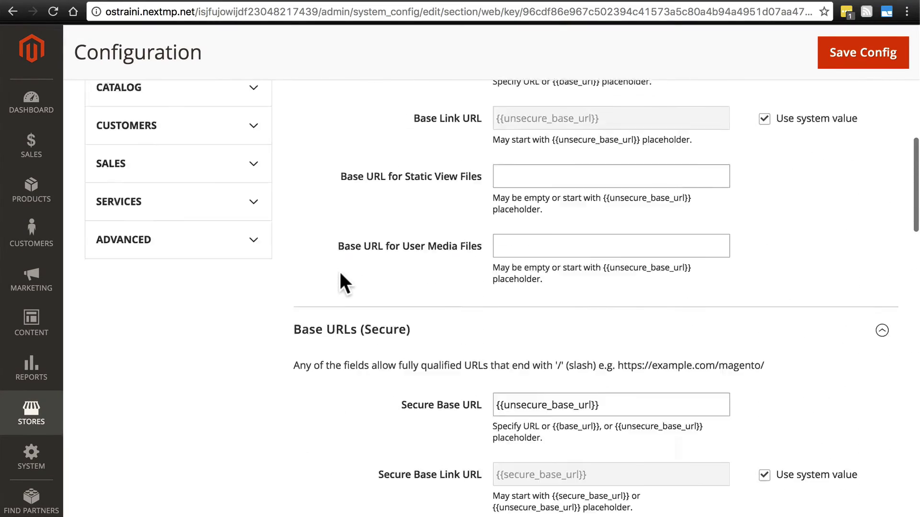
scroll(340, 272, "down", 15)
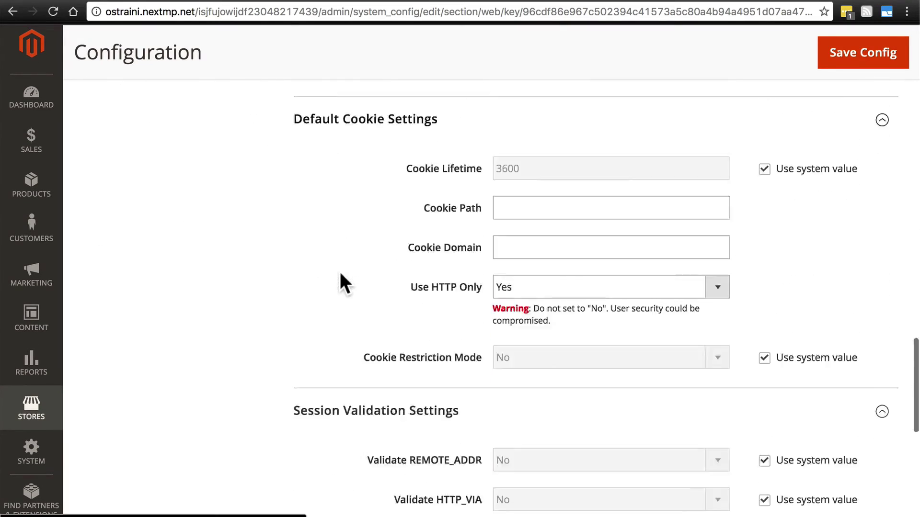
scroll(340, 271, "down", 10)
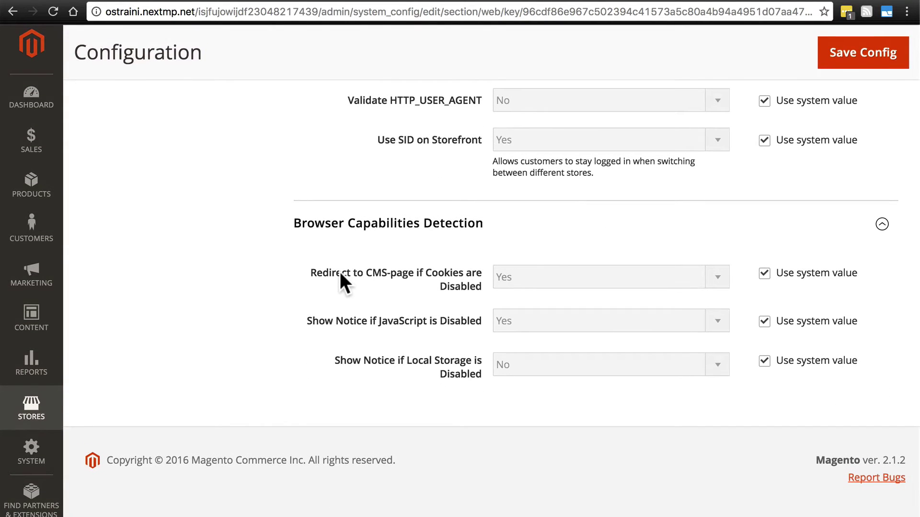
scroll(340, 272, "up", 6)
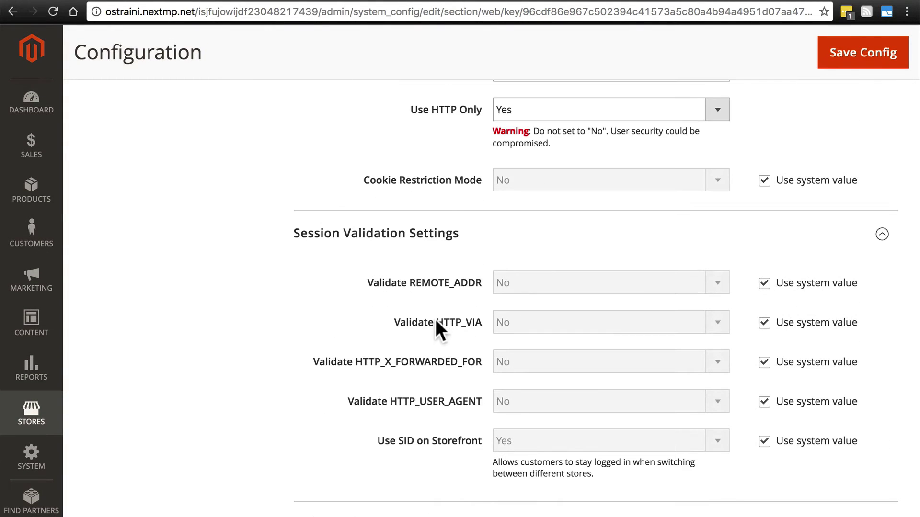
scroll(435, 319, "up", 10)
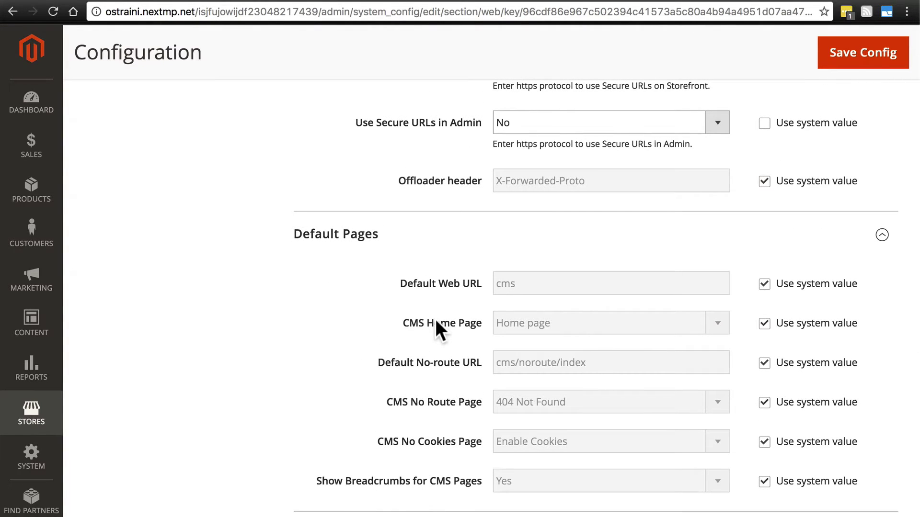
right_click(434, 319)
left_click(293, 308)
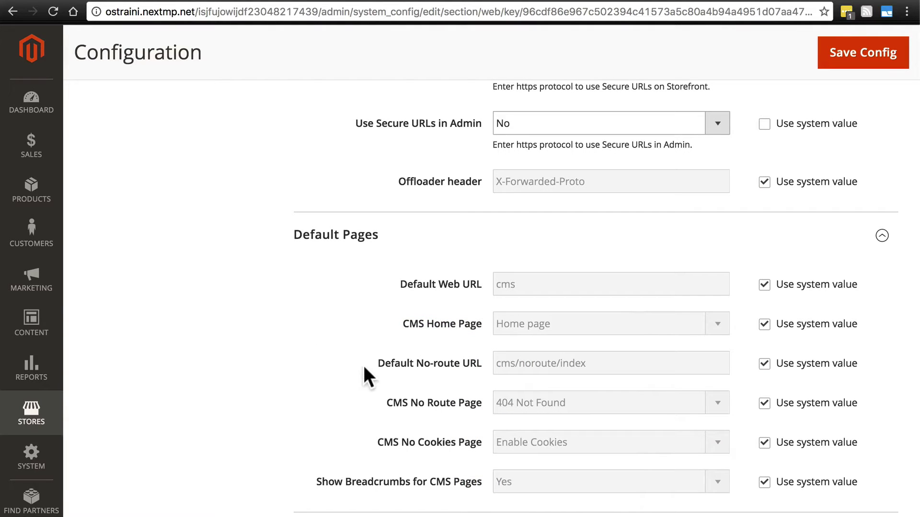
scroll(306, 311, "up", 20)
scroll(306, 312, "down", 3)
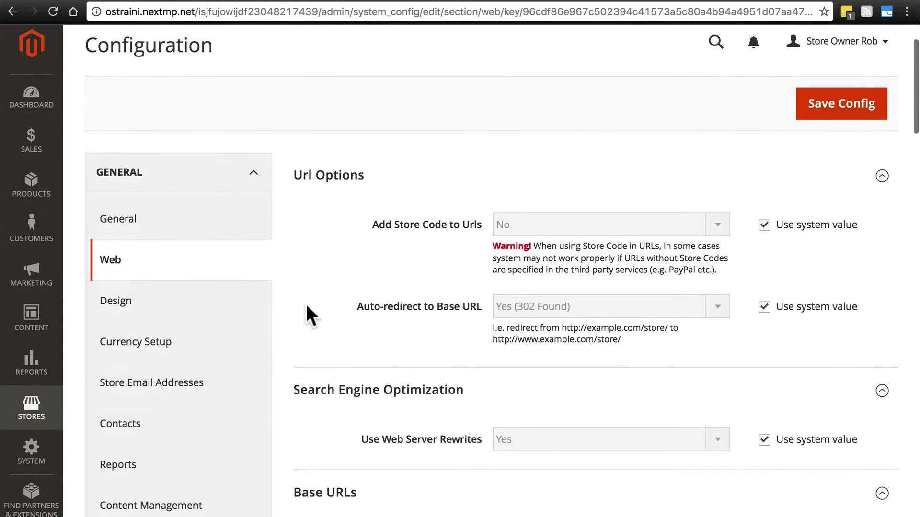
Step: Open Design configuration to view Search Engine Robots, with Default Robots at INDEX, FOLLOW
left_click(134, 296)
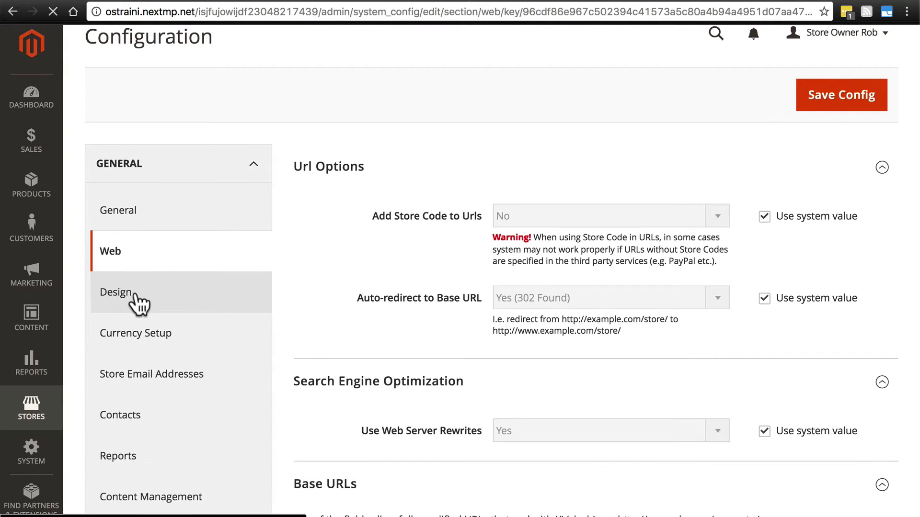
scroll(383, 314, "down", 2)
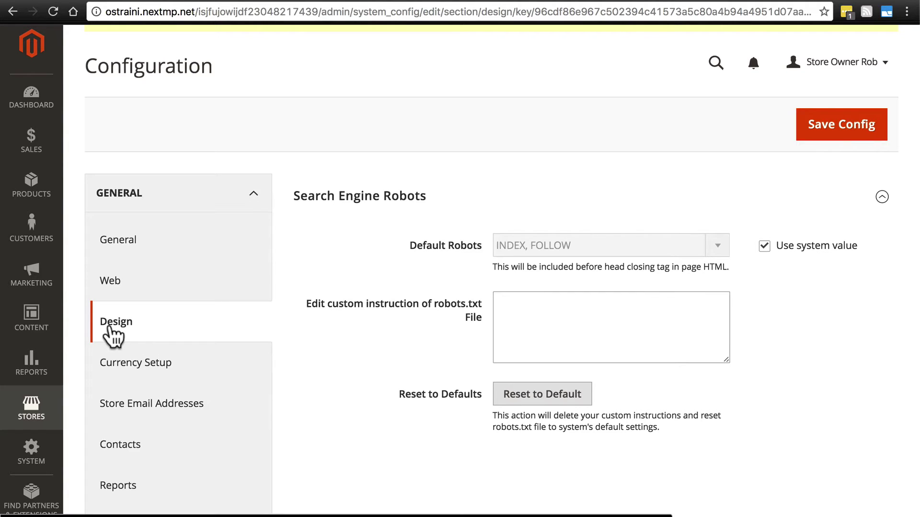
scroll(372, 283, "down", 4)
scroll(372, 283, "up", 2)
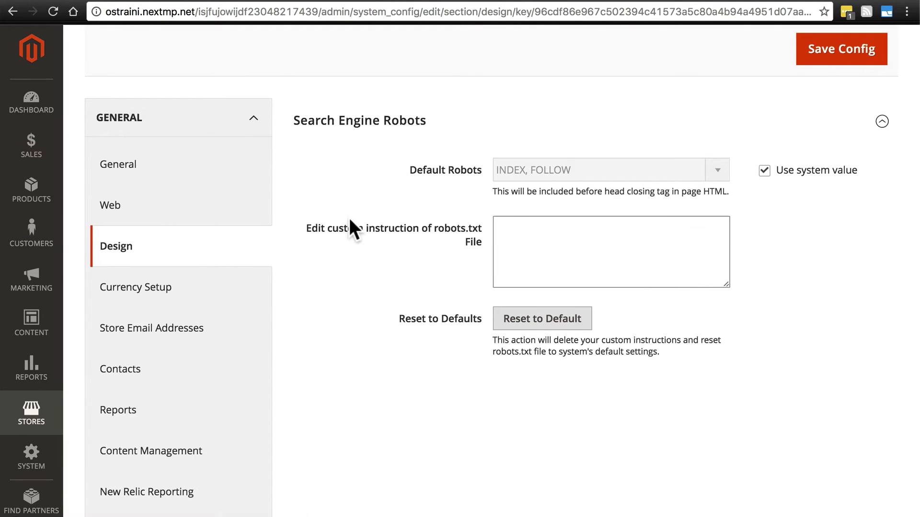
Step: Open Currency Setup and expand the Currency Options group
left_click(172, 303)
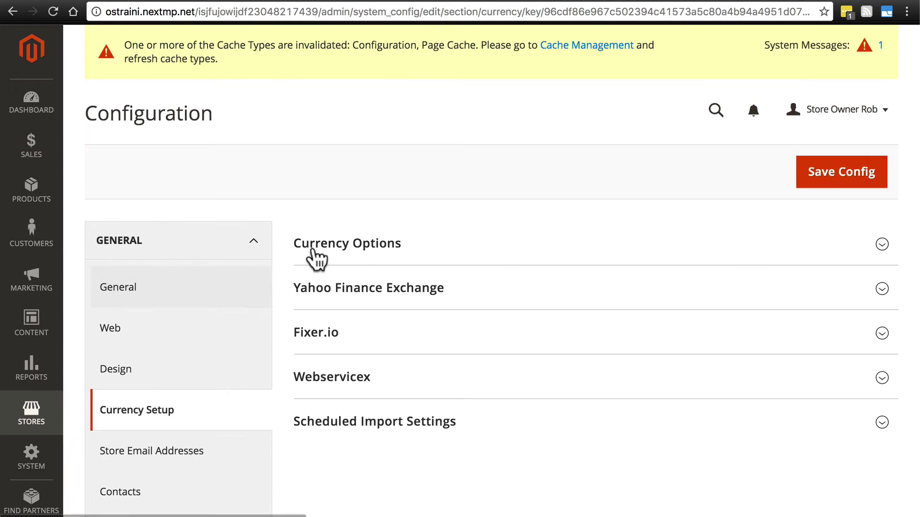
left_click(436, 255)
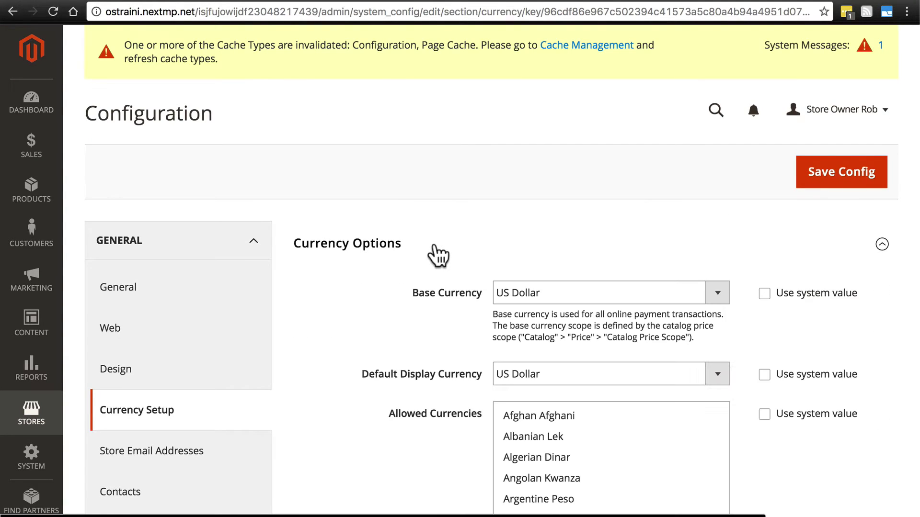
scroll(406, 293, "down", 3)
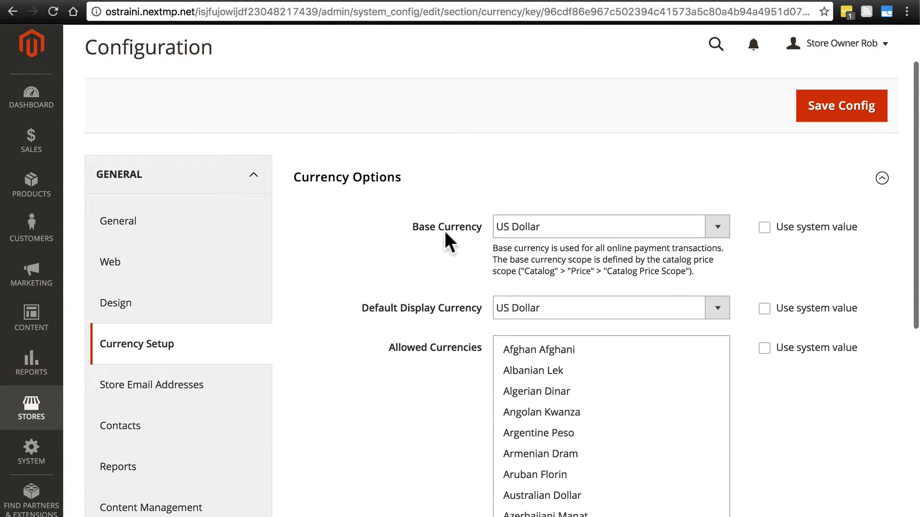
Step: Keep Base Currency at US Dollar in its dropdown
left_click(539, 225)
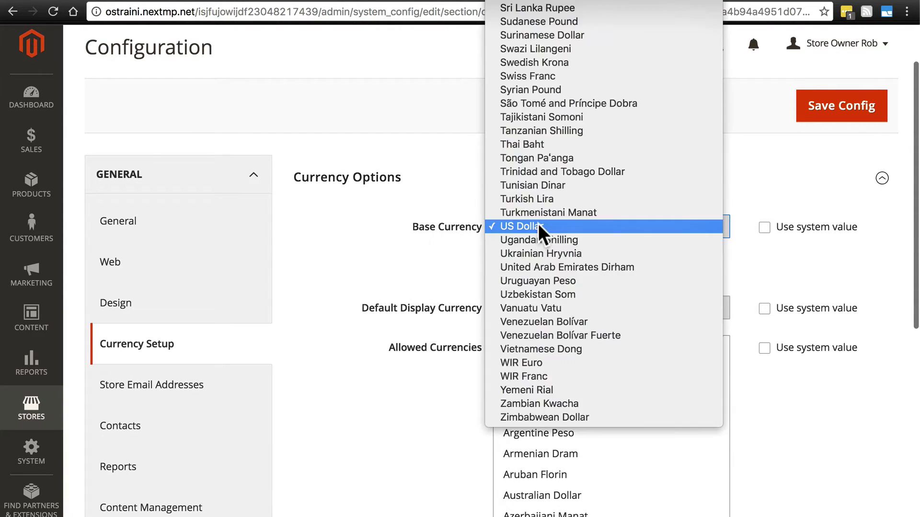
left_click(539, 225)
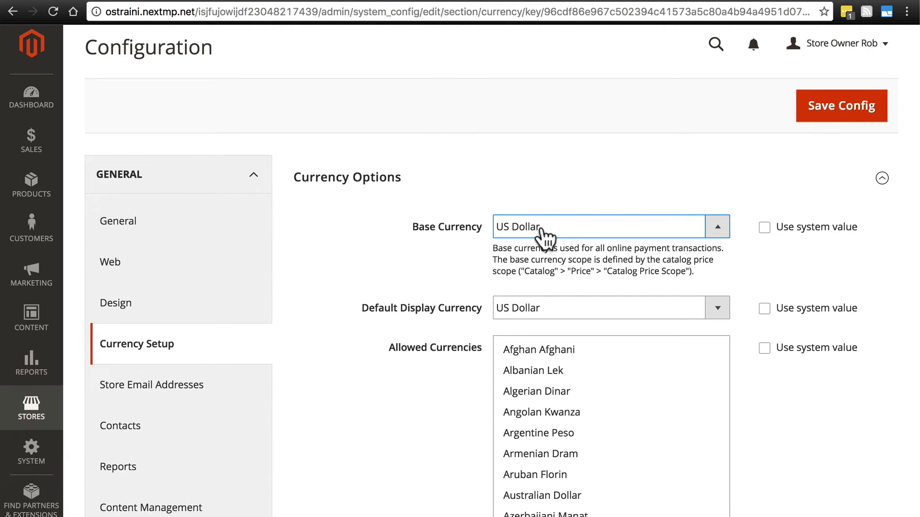
left_click(541, 228)
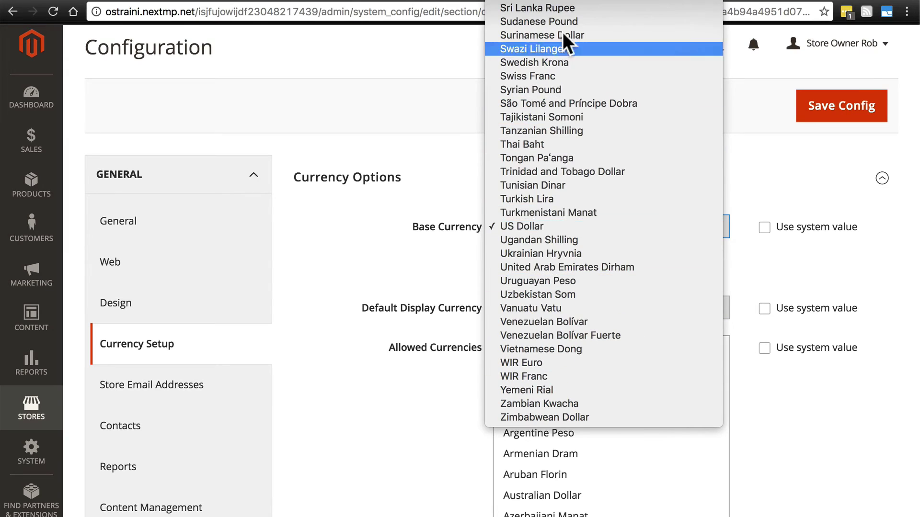
left_click(547, 226)
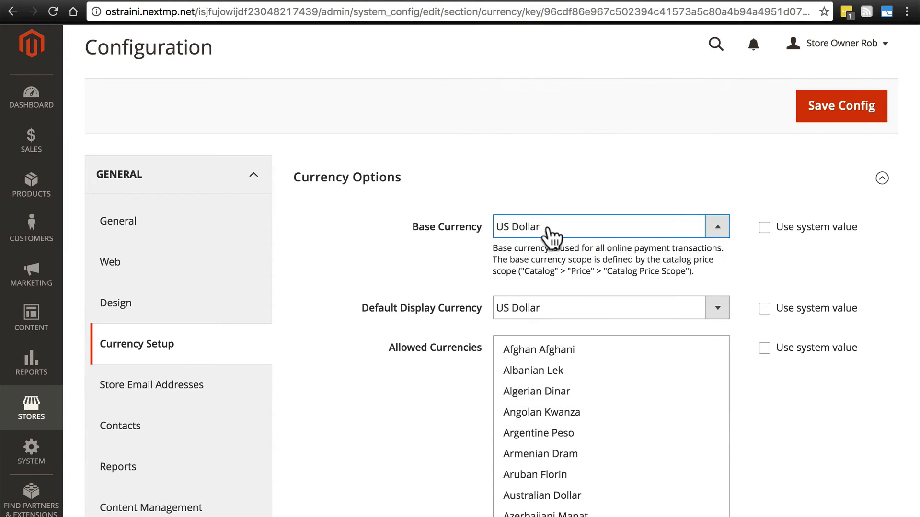
scroll(364, 266, "down", 2)
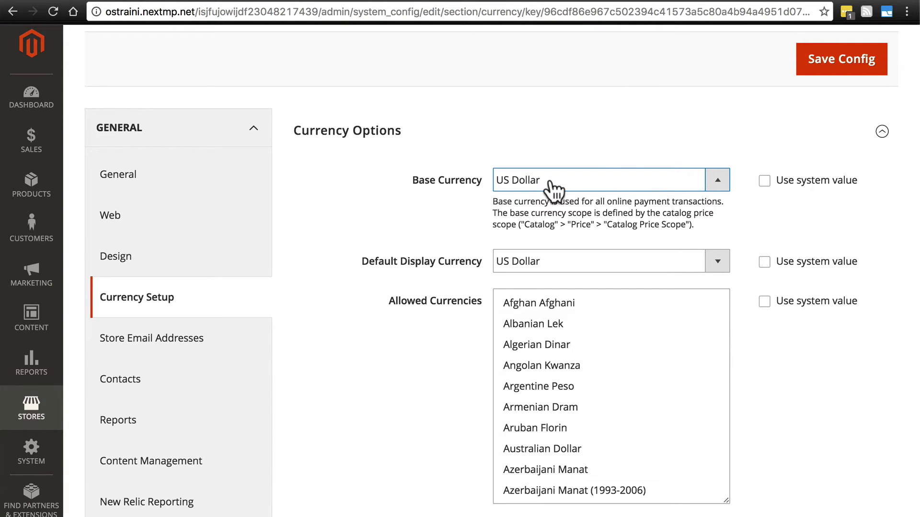
left_click(551, 262)
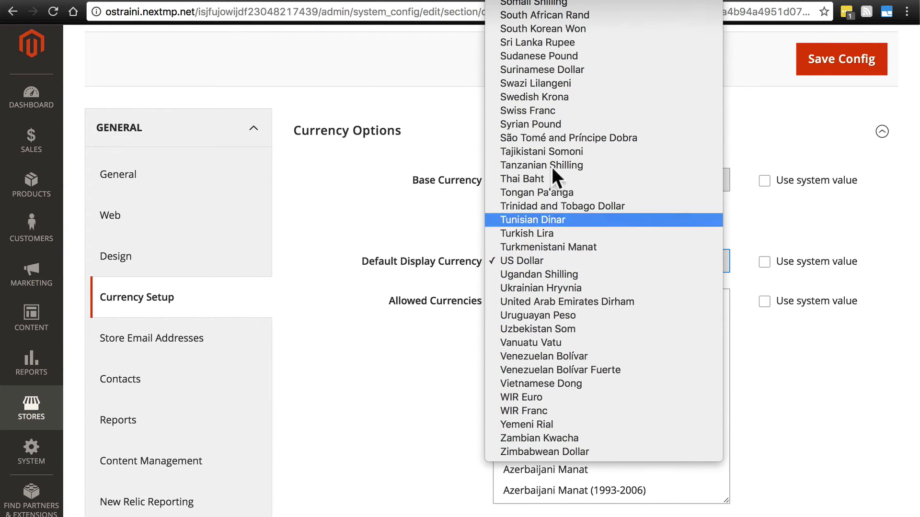
scroll(551, 175, "up", 15)
scroll(551, 175, "up", 5)
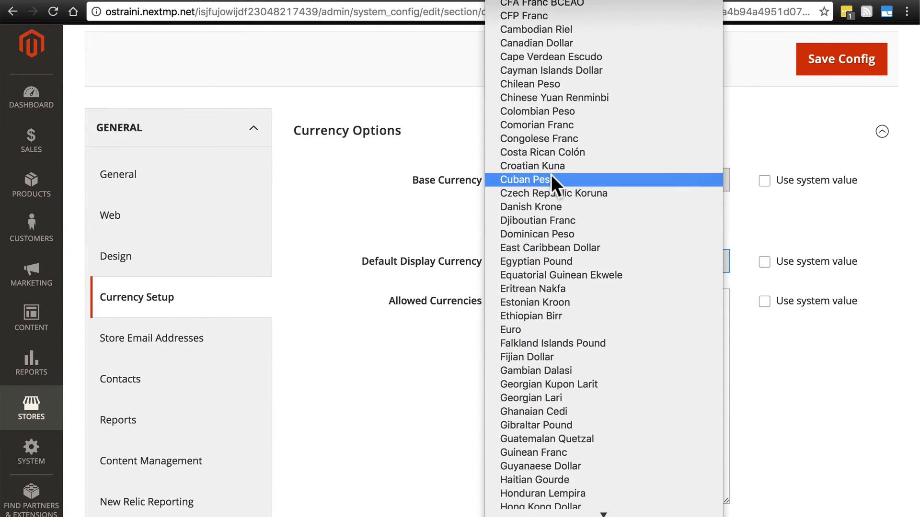
scroll(551, 175, "down", 2)
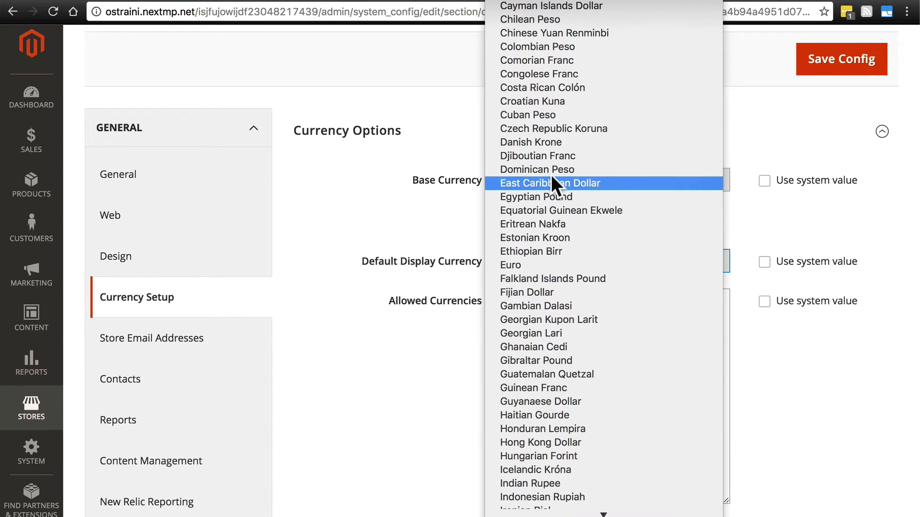
left_click(555, 264)
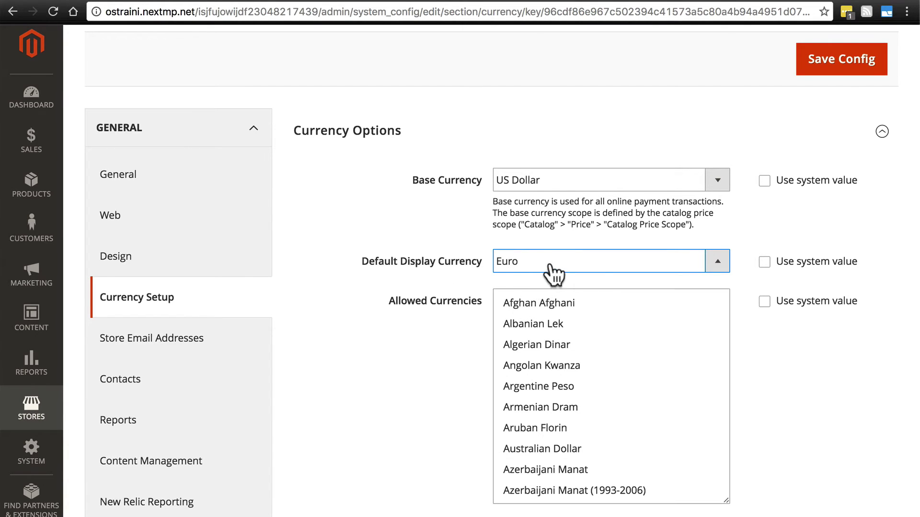
left_click(605, 263)
scroll(605, 263, "down", 20)
scroll(604, 263, "down", 3)
left_click(576, 319)
scroll(482, 209, "down", 3)
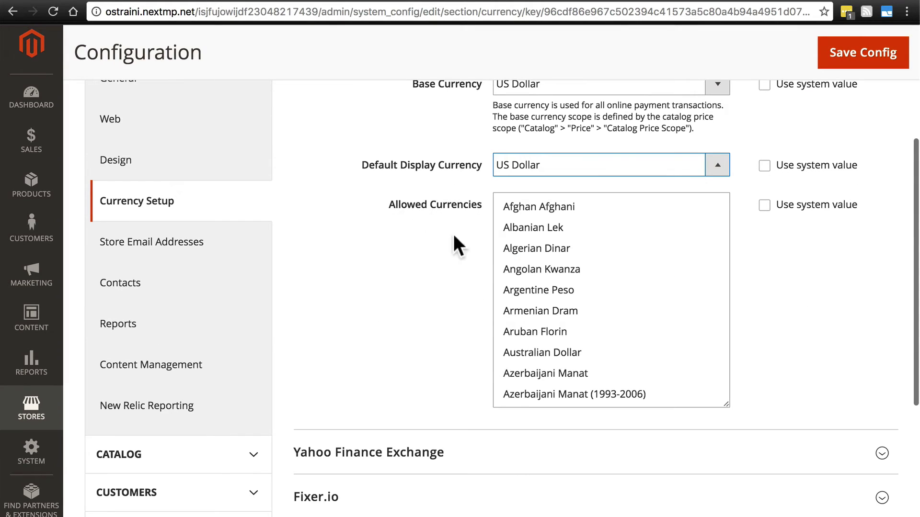
scroll(662, 260, "down", 5)
scroll(662, 259, "down", 10)
scroll(442, 295, "up", 2)
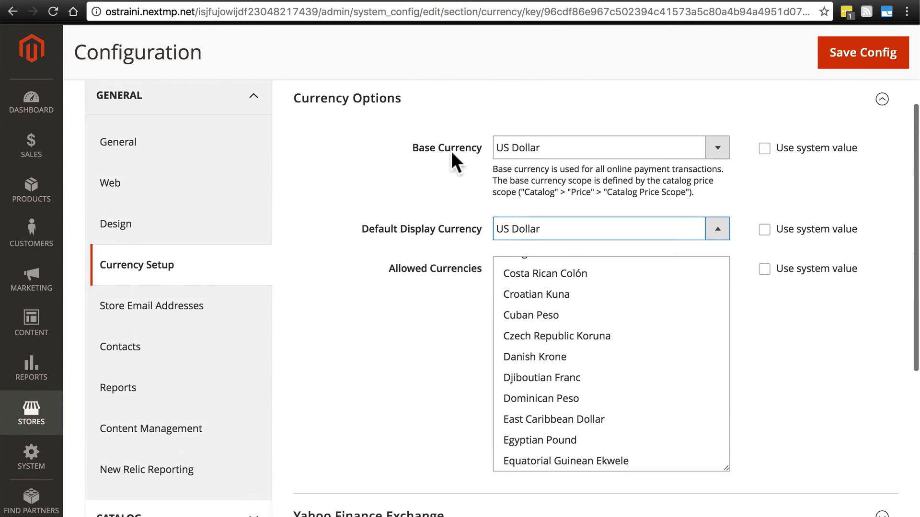
scroll(436, 360, "down", 4)
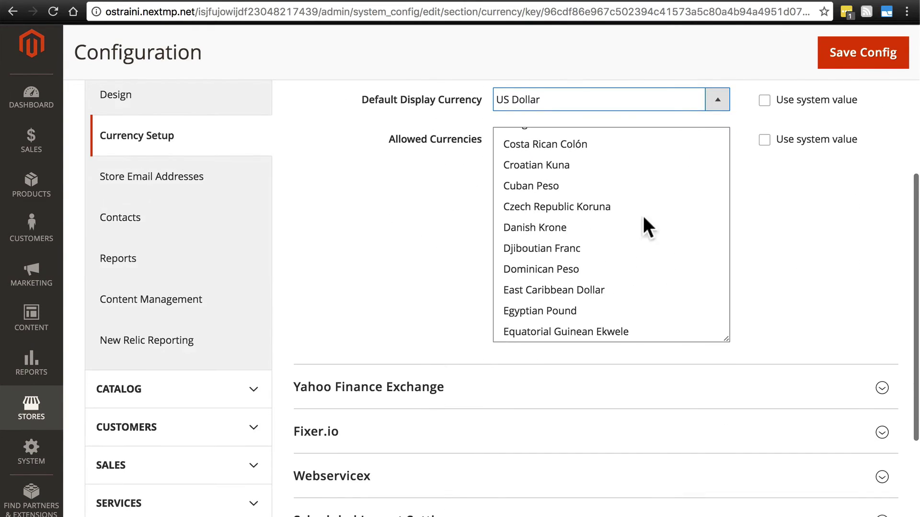
scroll(636, 201, "down", 6)
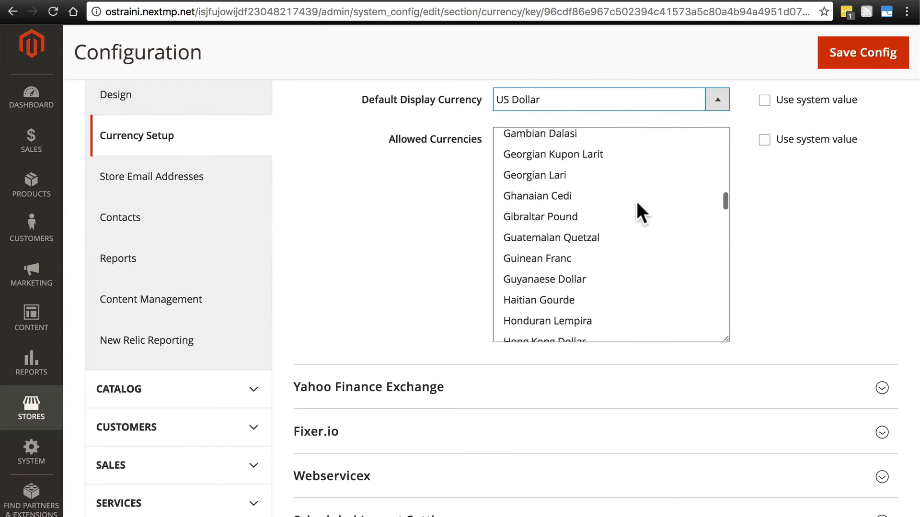
scroll(386, 219, "down", 4)
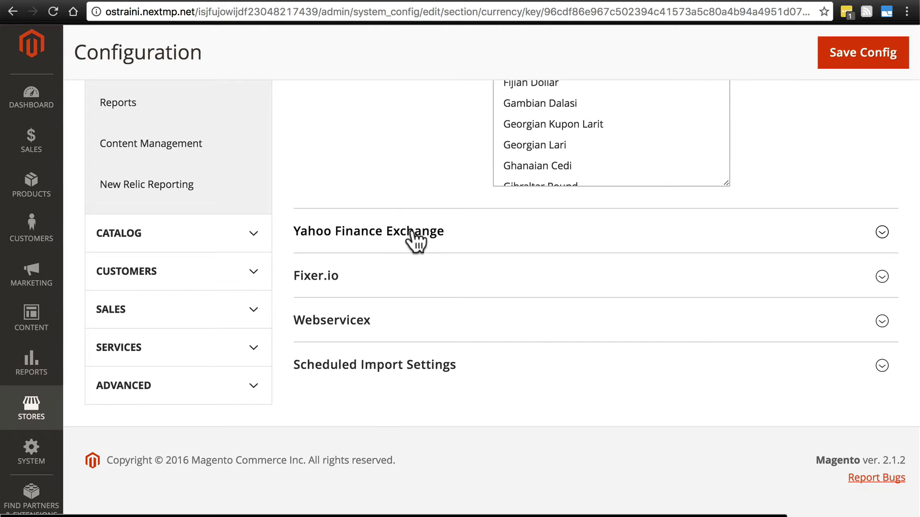
Step: Expand Yahoo Finance Exchange, Fixer.io and Webservicex to review their connection timeouts
left_click(391, 239)
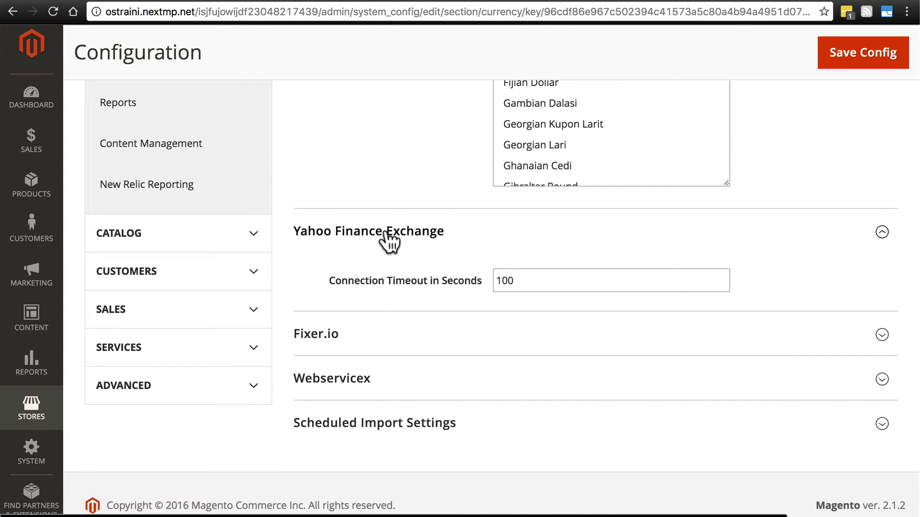
left_click(366, 335)
scroll(378, 293, "down", 2)
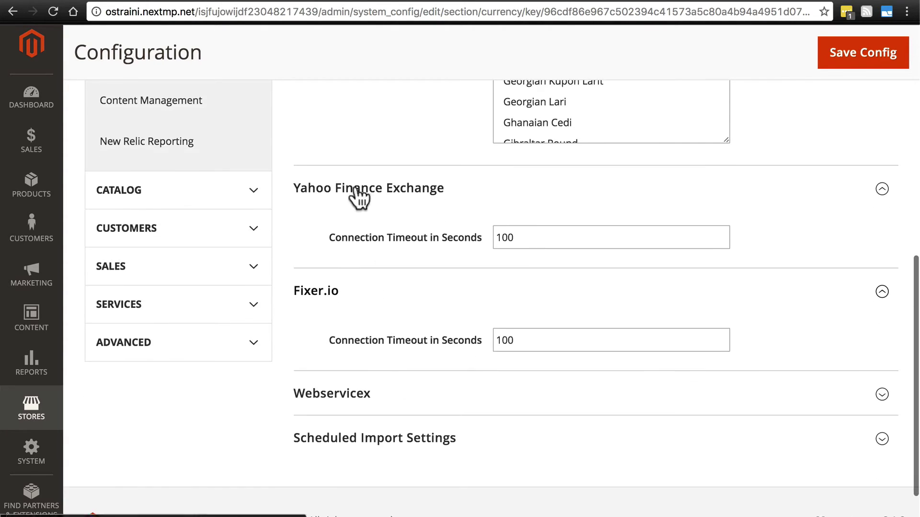
scroll(360, 196, "down", 3)
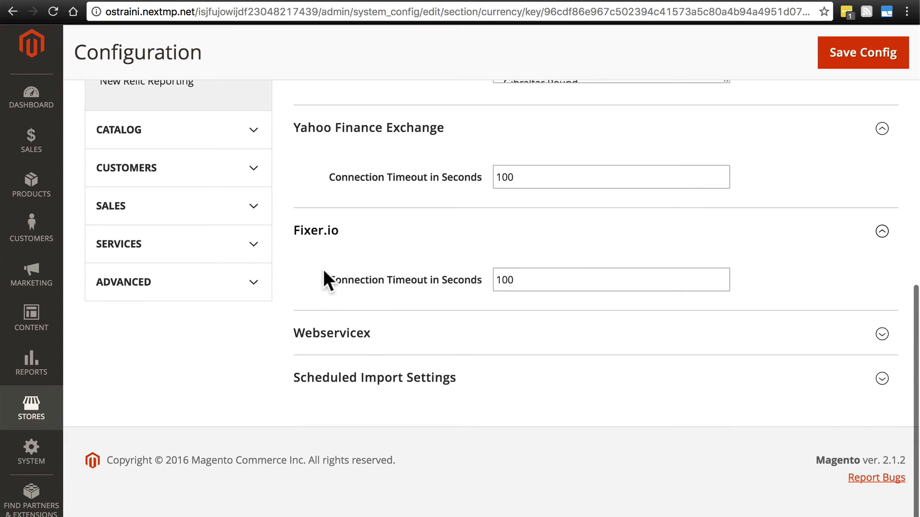
left_click(371, 339)
scroll(374, 338, "down", 1)
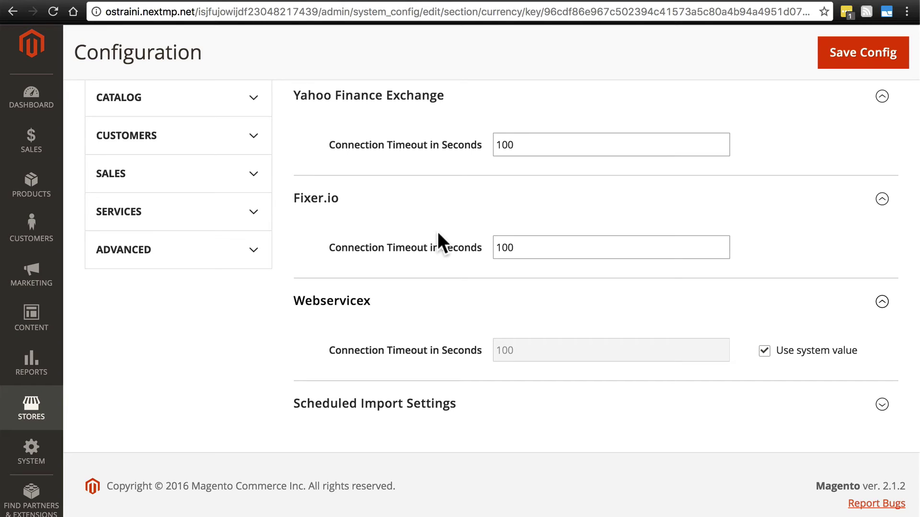
Step: Collapse the Webservicex, Fixer.io and Yahoo Finance Exchange sections
left_click(353, 307)
left_click(329, 240)
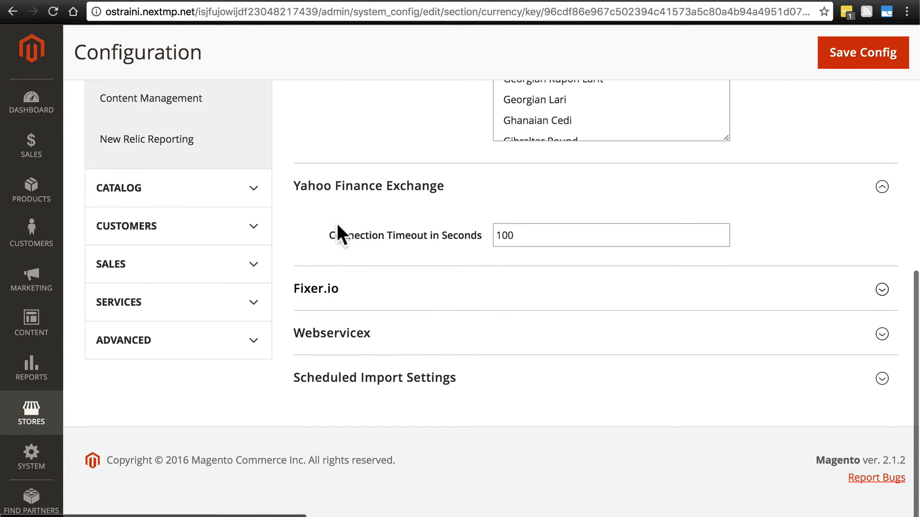
left_click(374, 190)
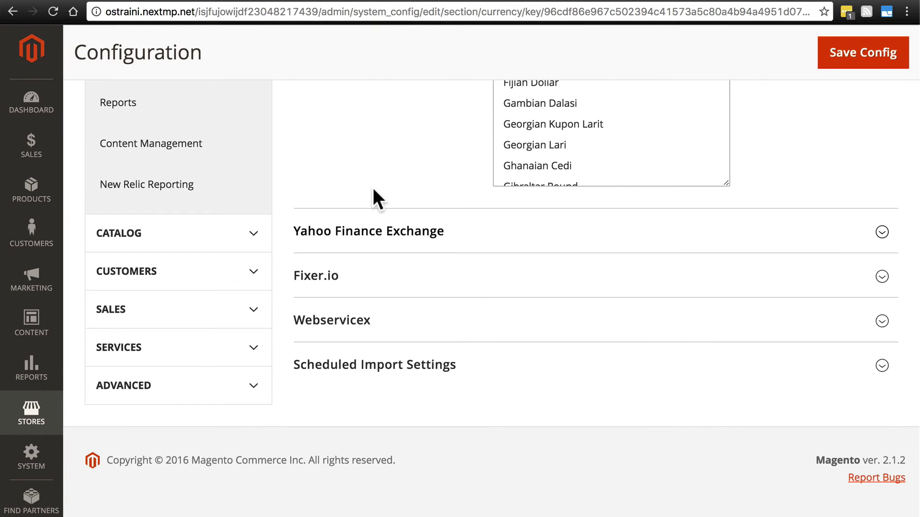
Step: Expand Scheduled Import Settings and review its fields
scroll(372, 188, "down", 3)
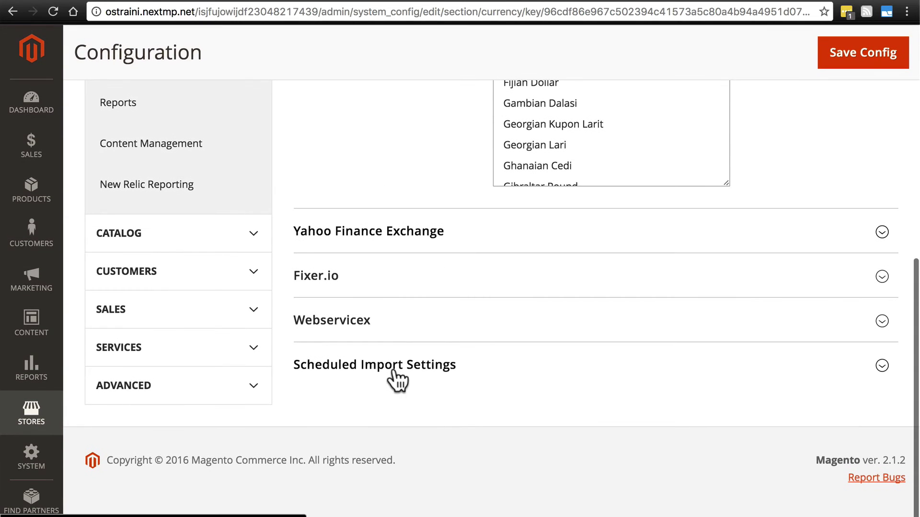
left_click(408, 376)
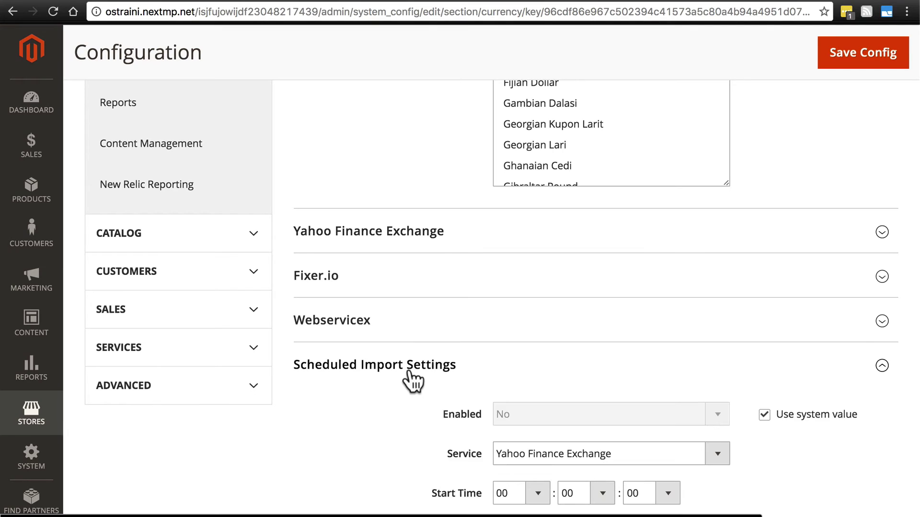
scroll(460, 325, "down", 5)
scroll(458, 324, "down", 2)
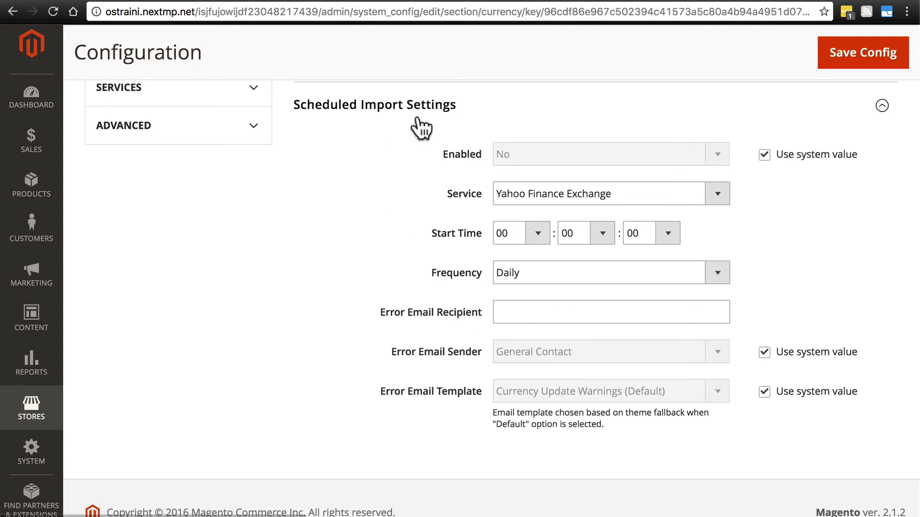
scroll(388, 196, "up", 2)
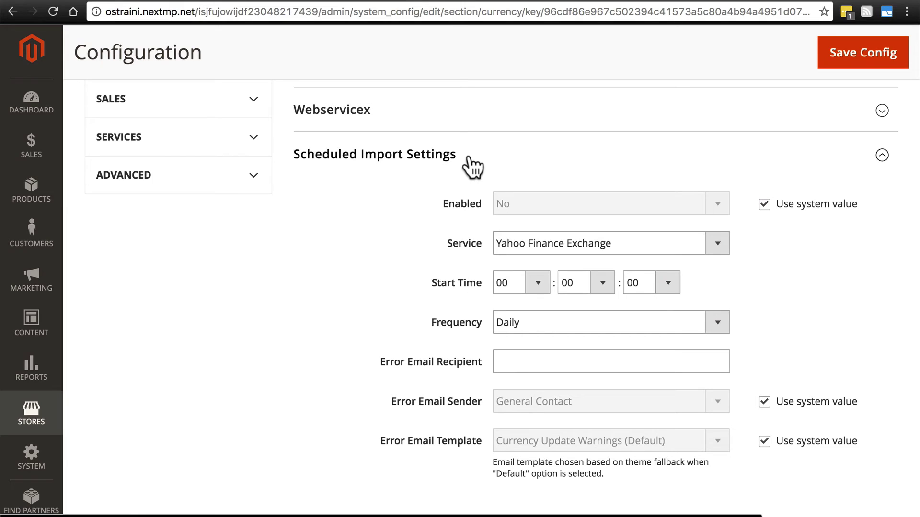
scroll(418, 240, "up", 1)
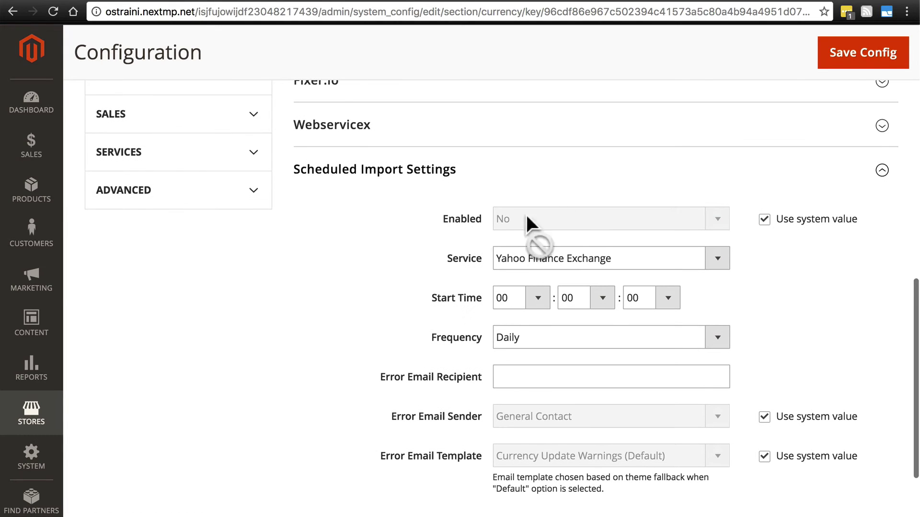
Step: Set scheduled import Enabled to Yes, keeping Yahoo Finance Exchange as the service
left_click(764, 218)
left_click(719, 220)
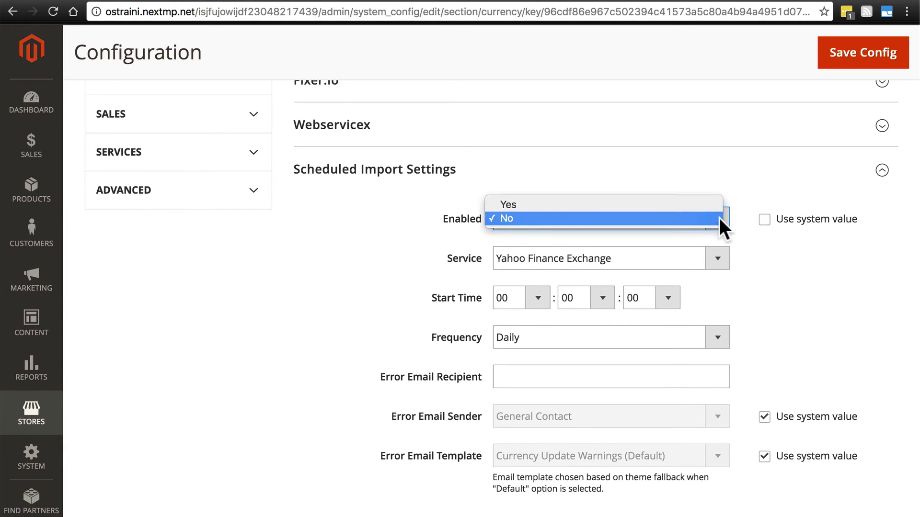
left_click(700, 205)
left_click(718, 261)
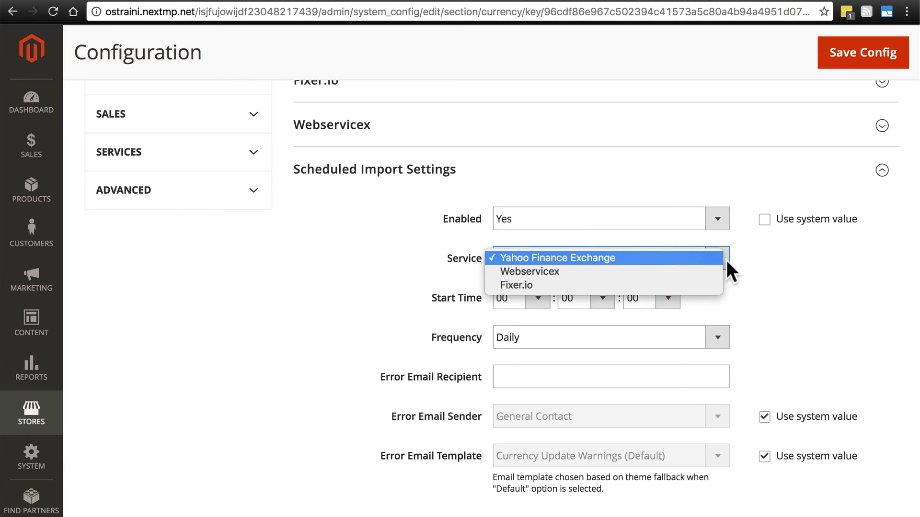
left_click(704, 258)
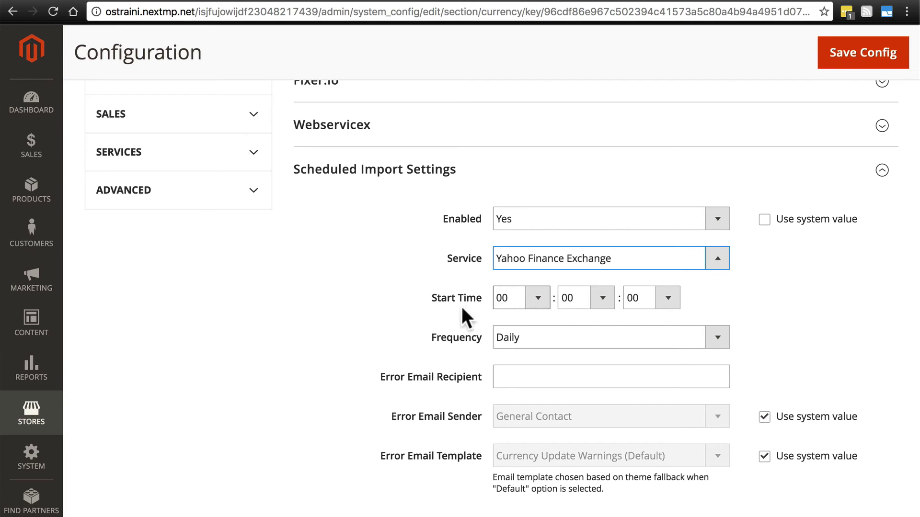
left_click(521, 337)
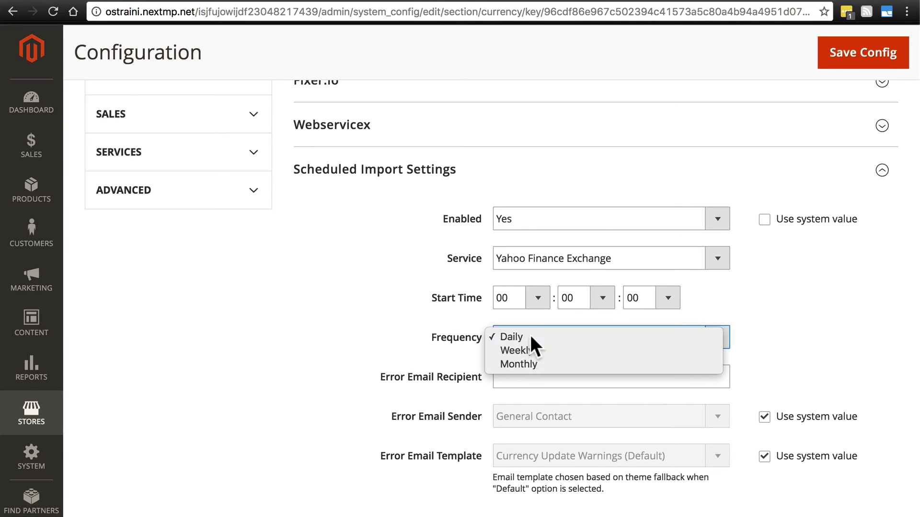
left_click(530, 336)
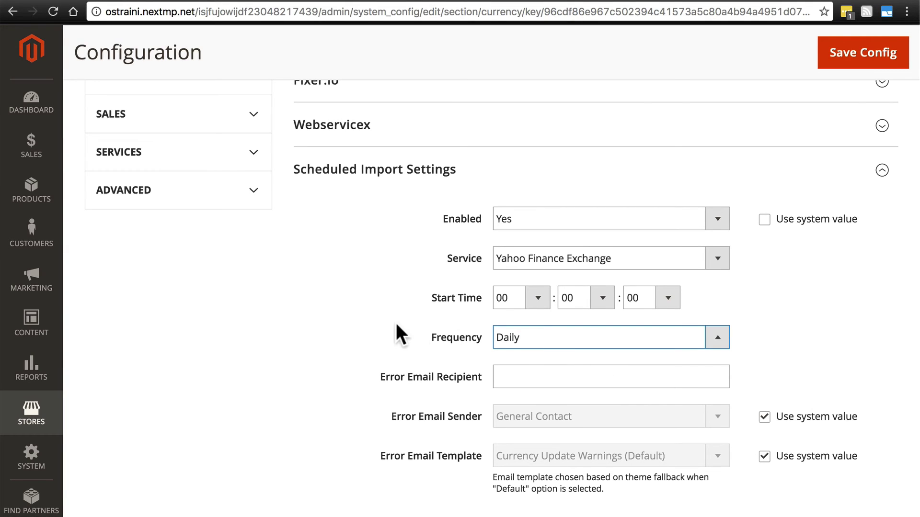
scroll(396, 325, "down", 3)
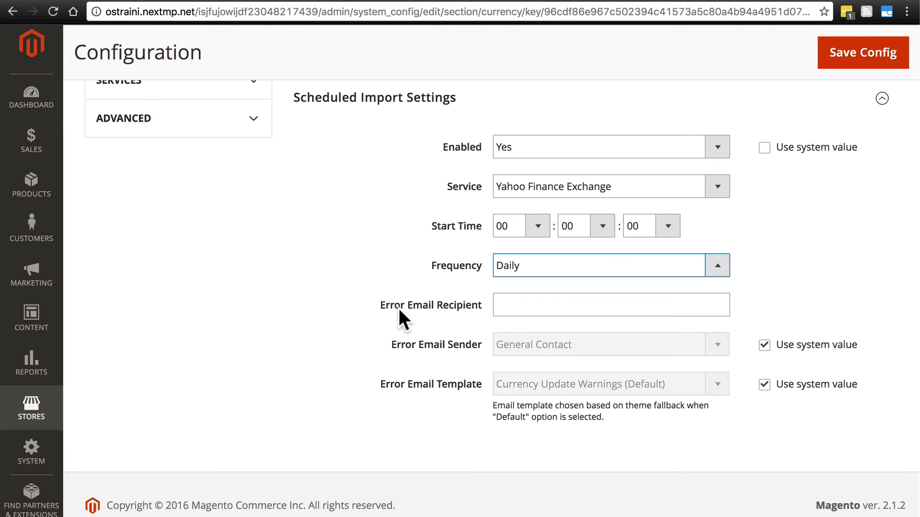
left_click(510, 305)
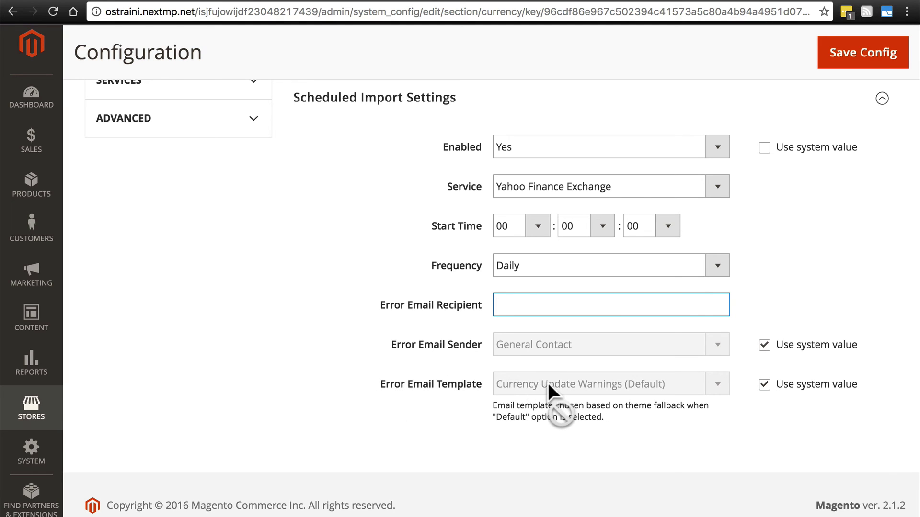
scroll(443, 397, "up", 2)
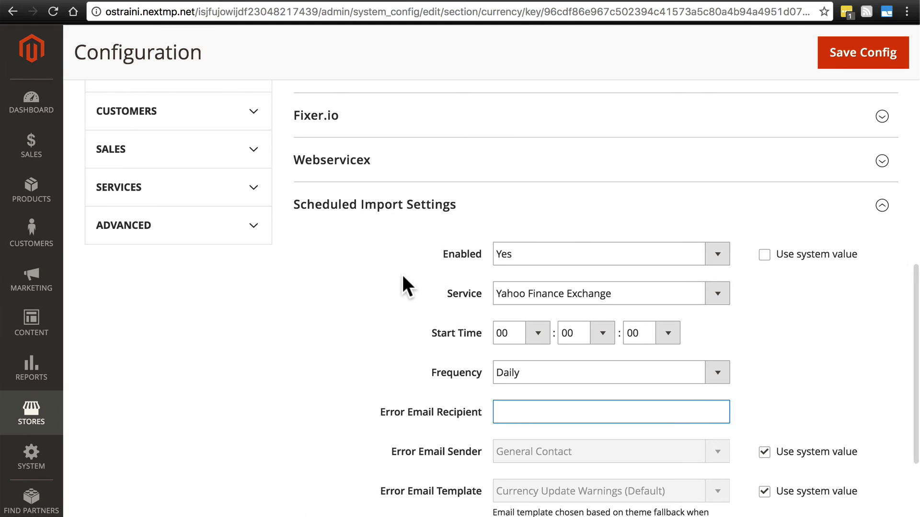
Step: Set scheduled import Enabled to No and re-tick its Use system value checkbox
left_click(534, 256)
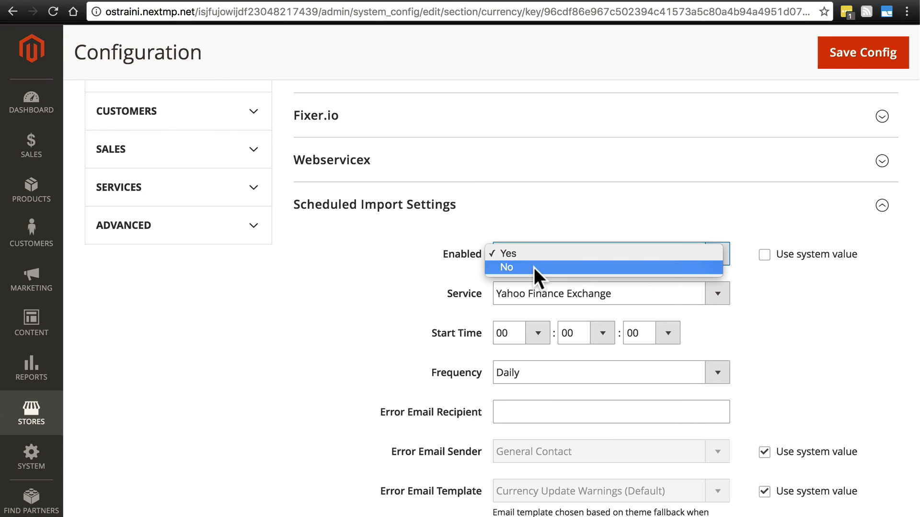
left_click(533, 268)
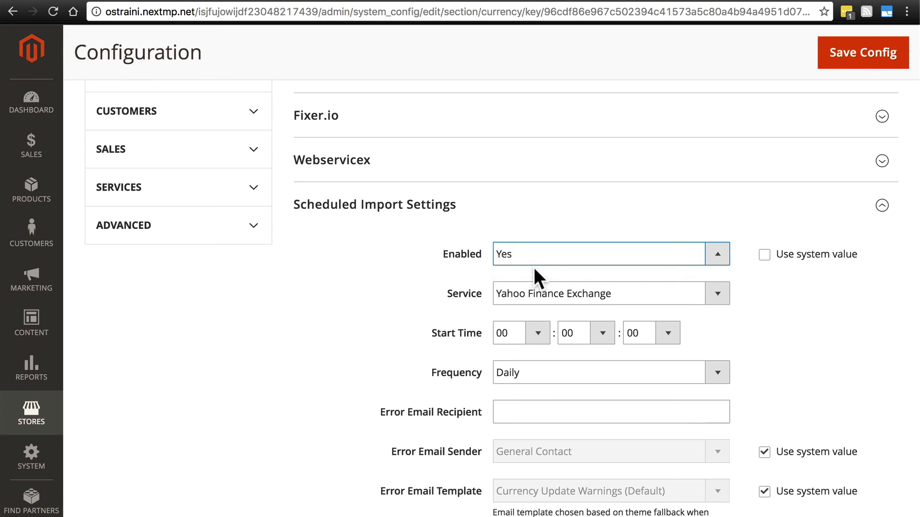
left_click(764, 255)
scroll(423, 378, "up", 3)
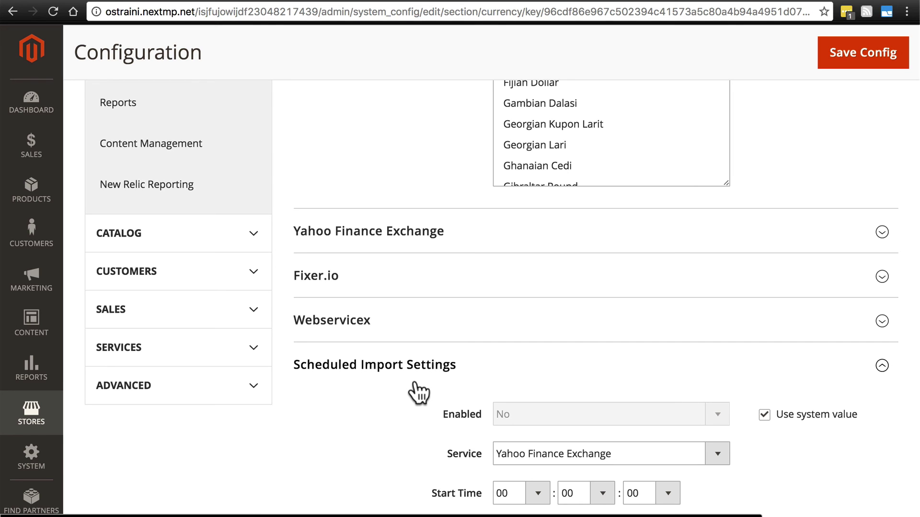
scroll(377, 409, "down", 3)
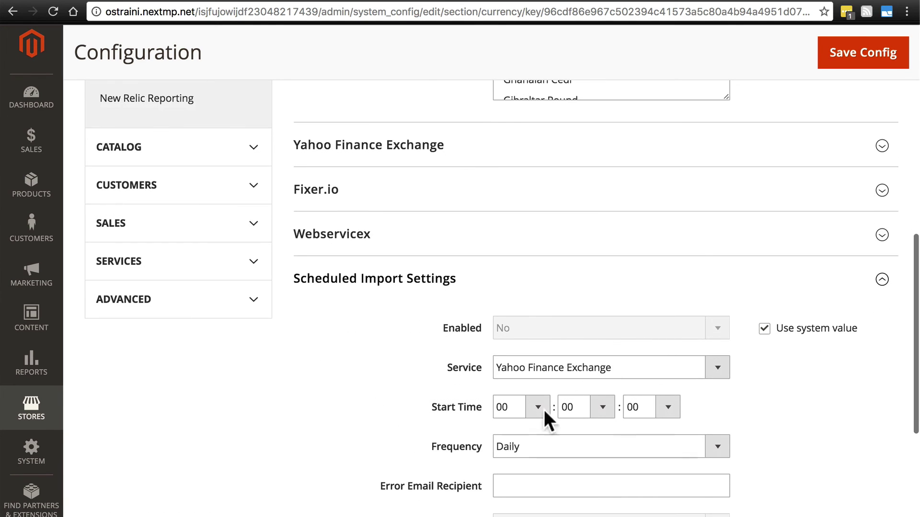
scroll(423, 351, "down", 3)
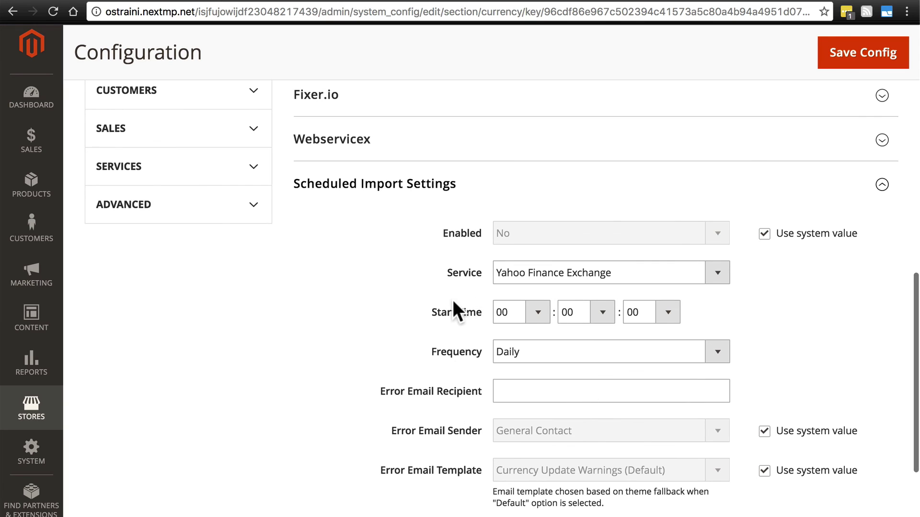